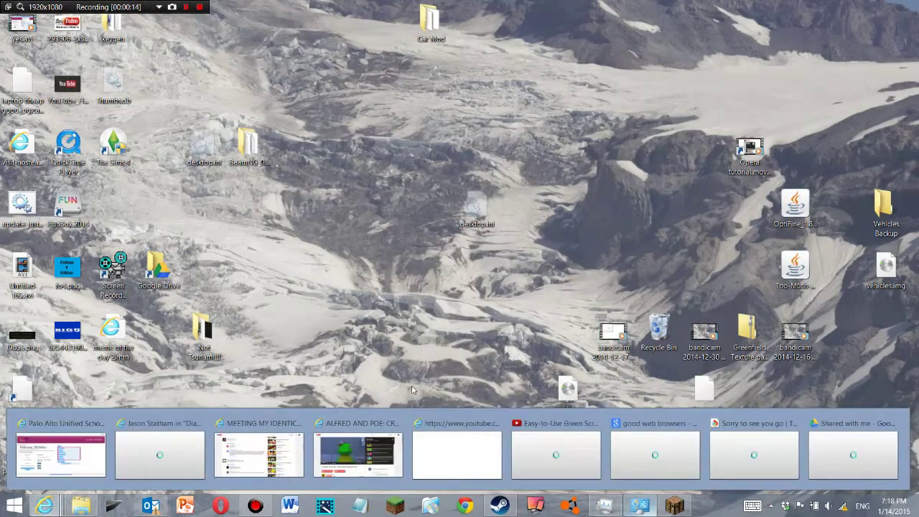
Go to the Google home page in the YouTube window and close the leftover YouTube tab.
key(alt+Tab)
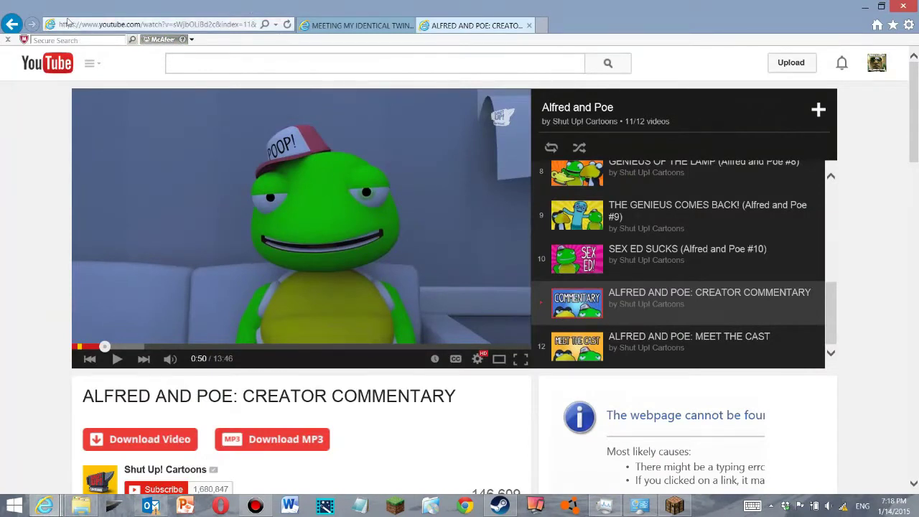
text(google.com/)
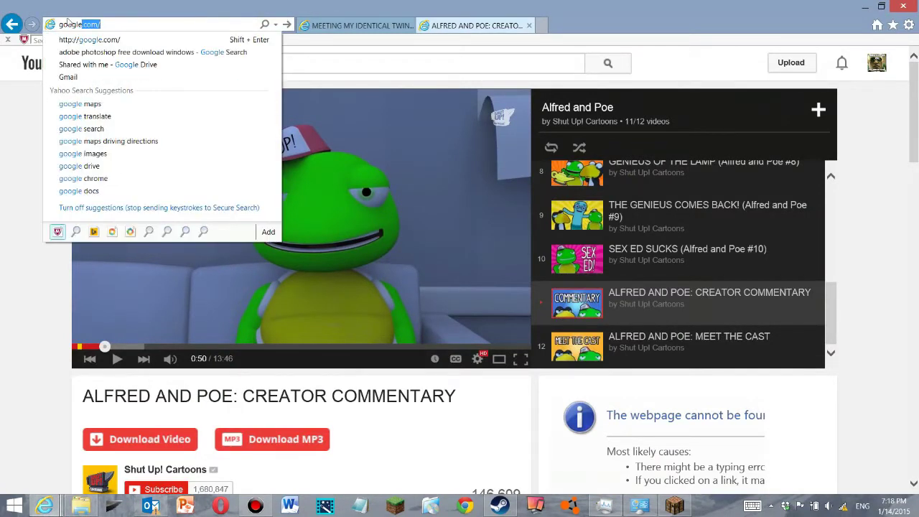
key(Return)
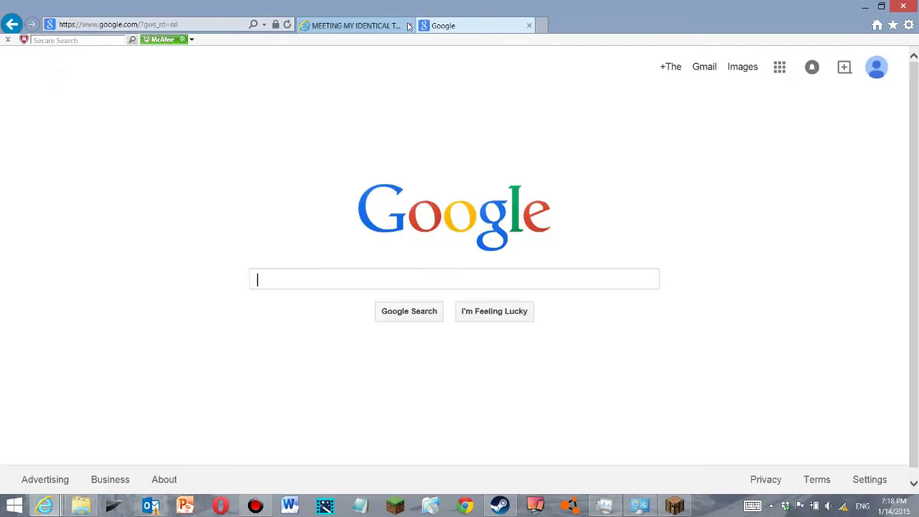
click(409, 25)
Search Google for 'torch browser' and look over the results.
text(torch)
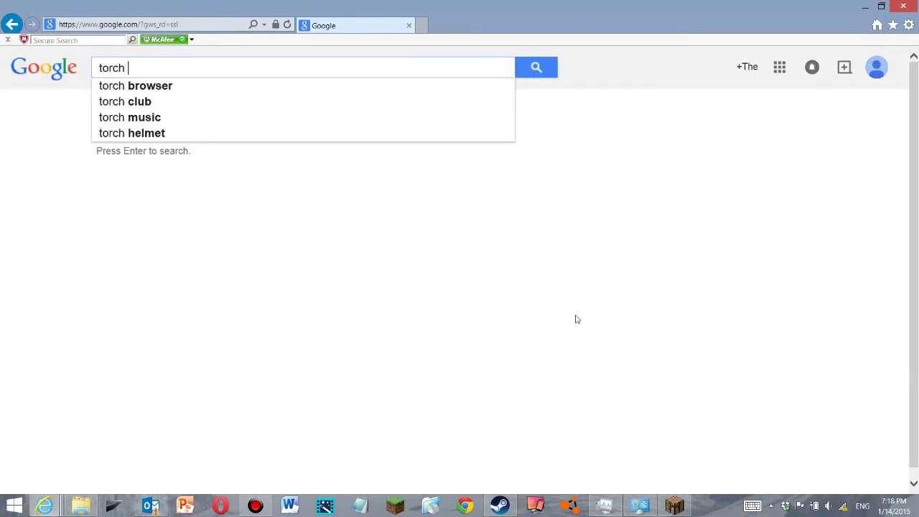
text( browser)
key(Return)
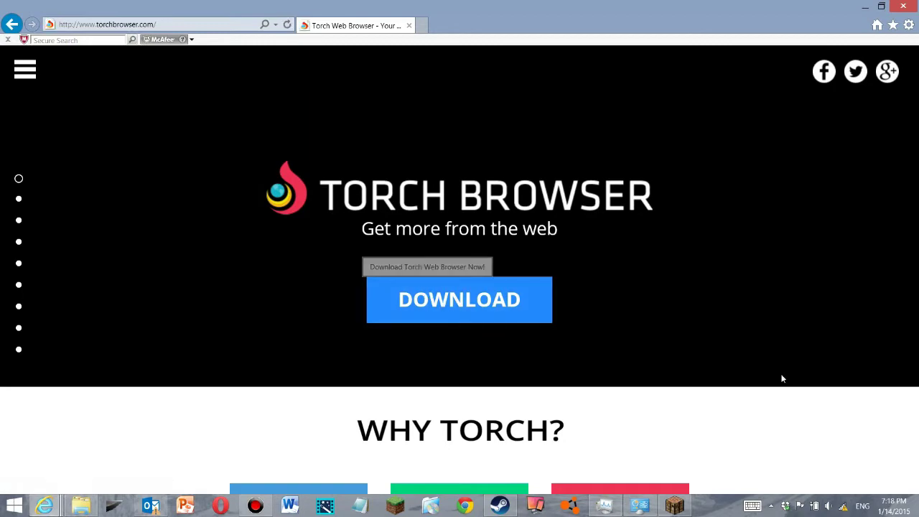
scroll(782, 375, down, 1)
Download the Torch installer despite the McAfee warning, run it, and get past the welcome page.
scroll(783, 379, up, 1)
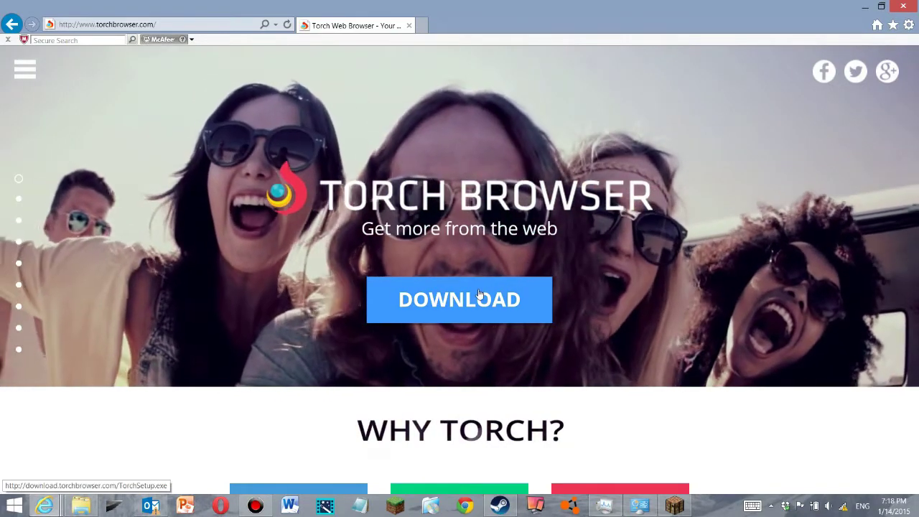
click(480, 295)
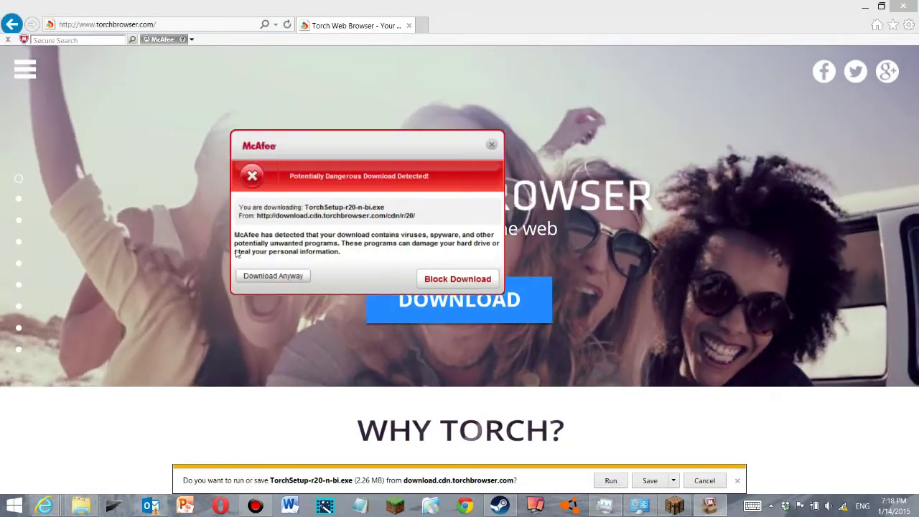
click(273, 275)
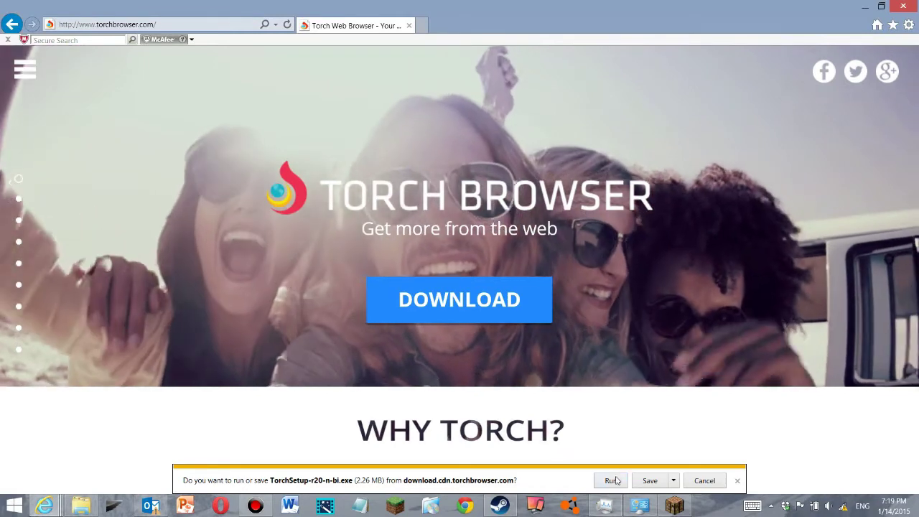
click(611, 481)
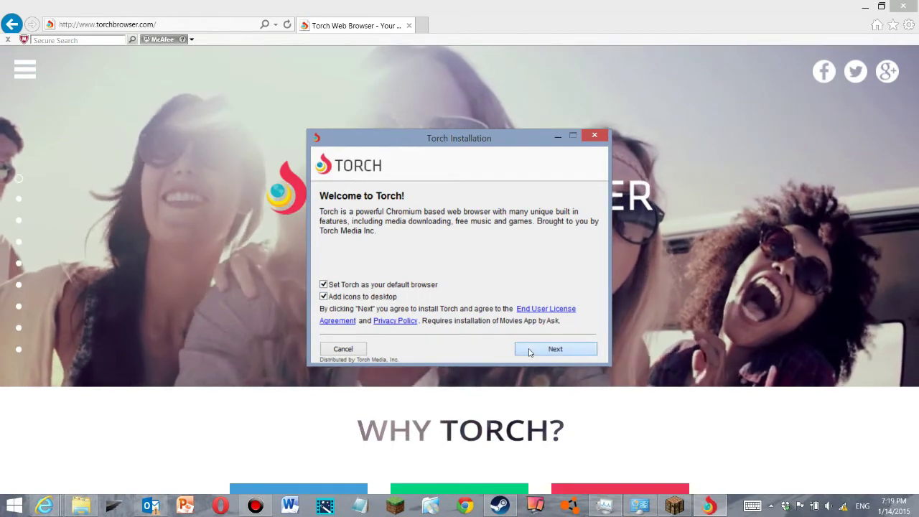
click(530, 351)
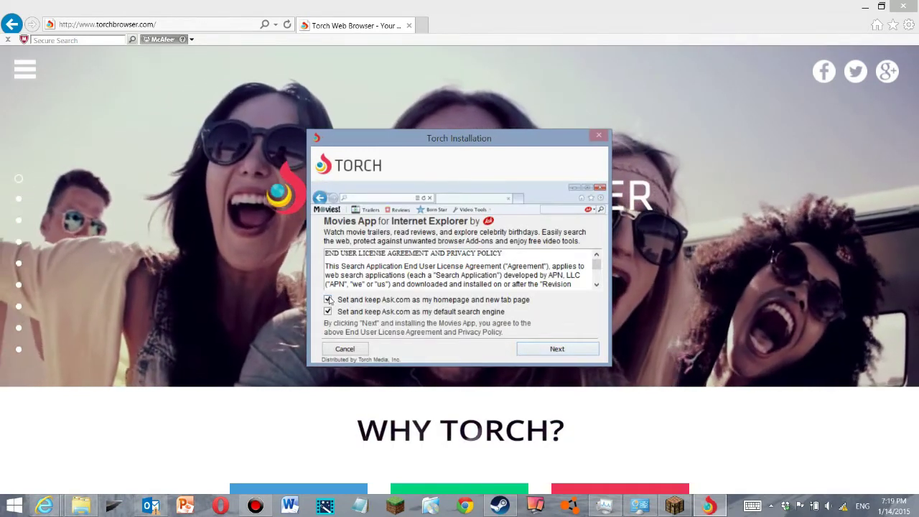
Decline the Ask.com homepage, start page and default search offers, then skip all remaining offers.
click(328, 300)
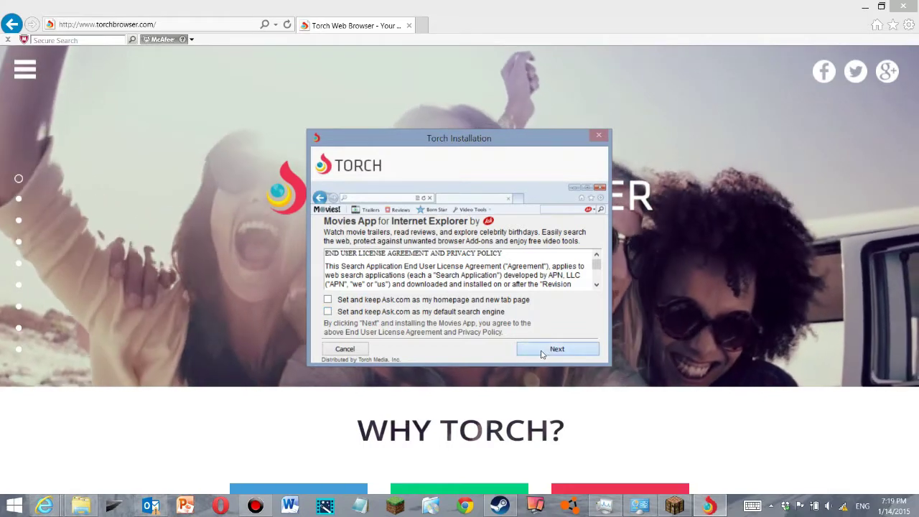
click(557, 349)
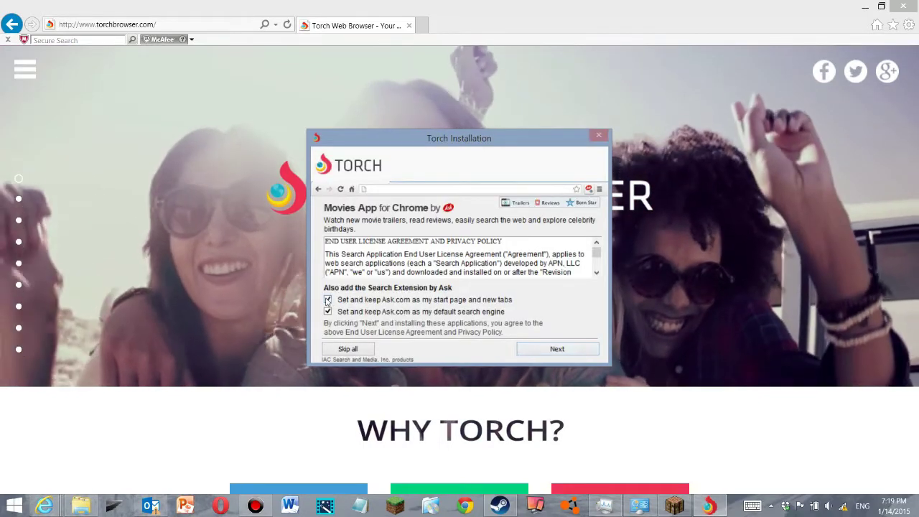
click(327, 300)
click(328, 312)
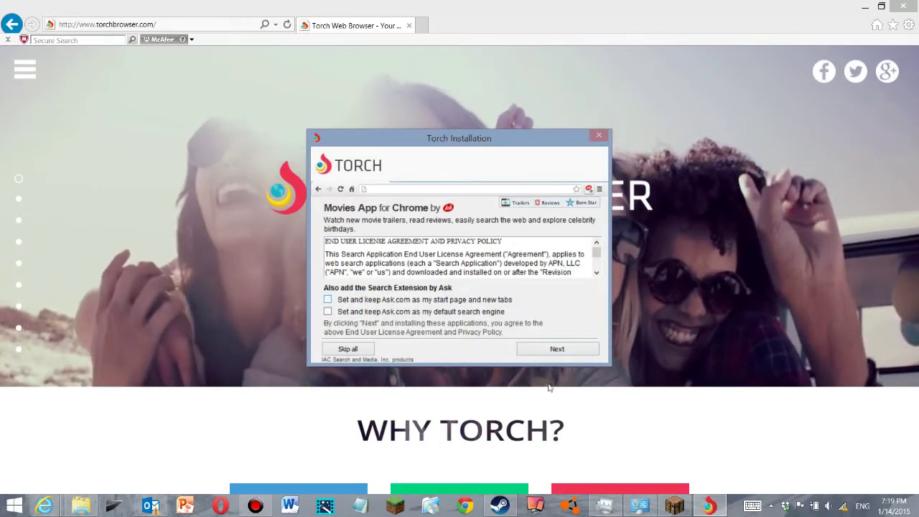
click(372, 348)
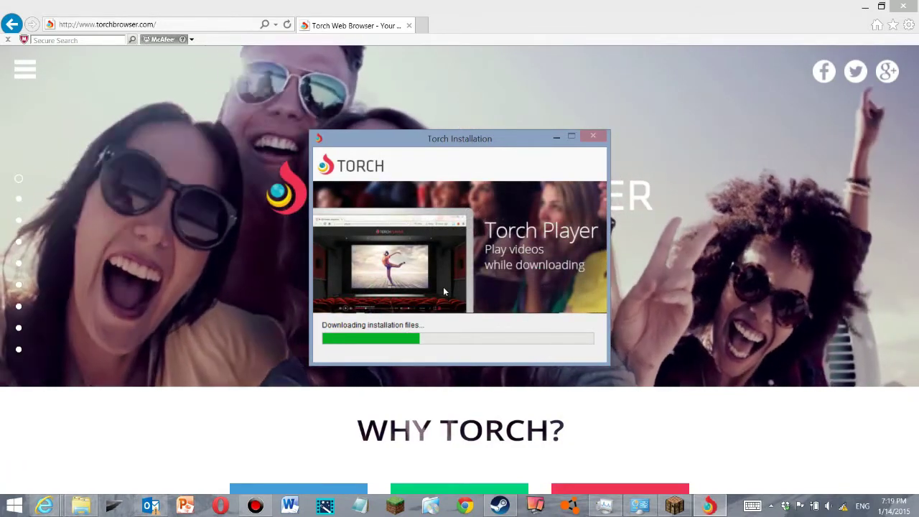
Minimize the Torch installer and browse the torchbrowser.com feature sections, including Torch Facelift.
scroll(718, 323, down, 1)
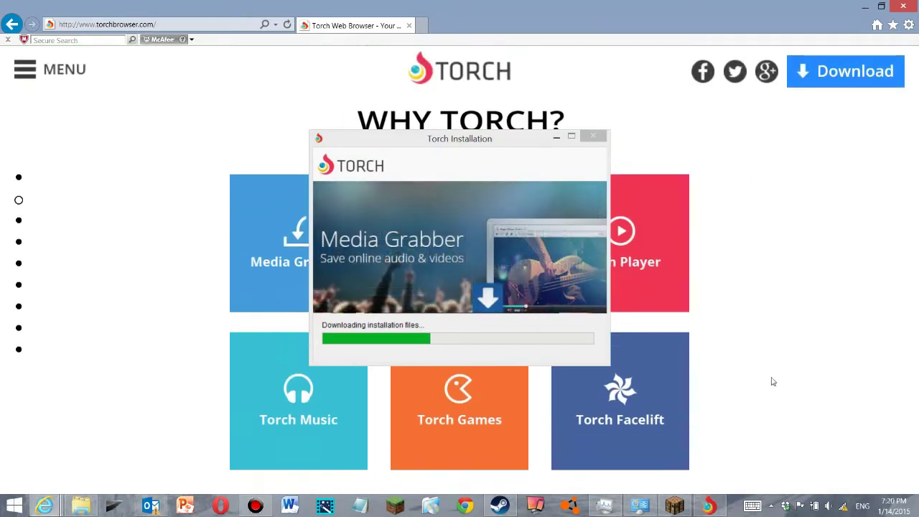
click(556, 135)
scroll(681, 418, down, 1)
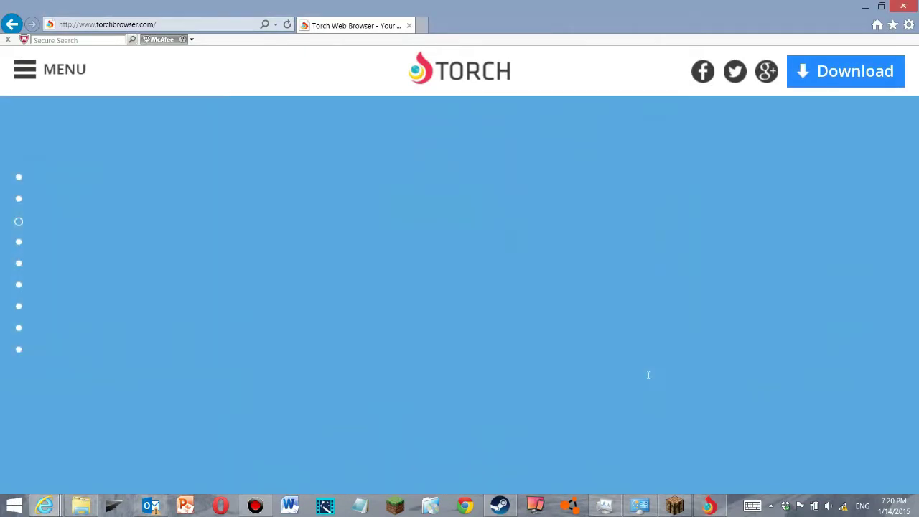
scroll(452, 282, down, 1)
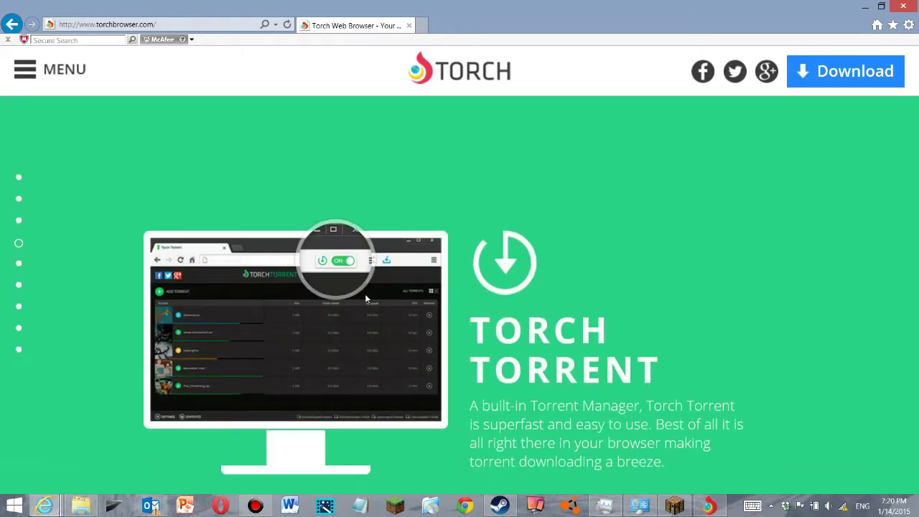
scroll(673, 443, down, 1)
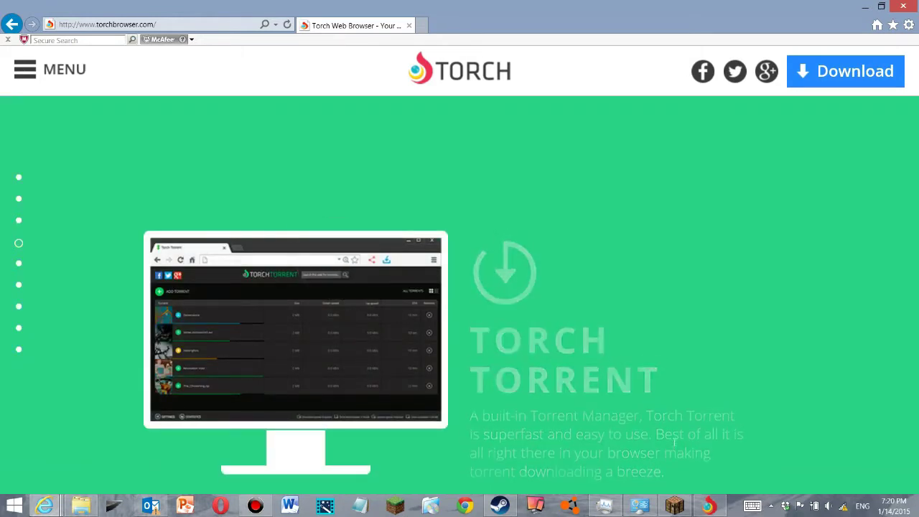
scroll(674, 441, down, 1)
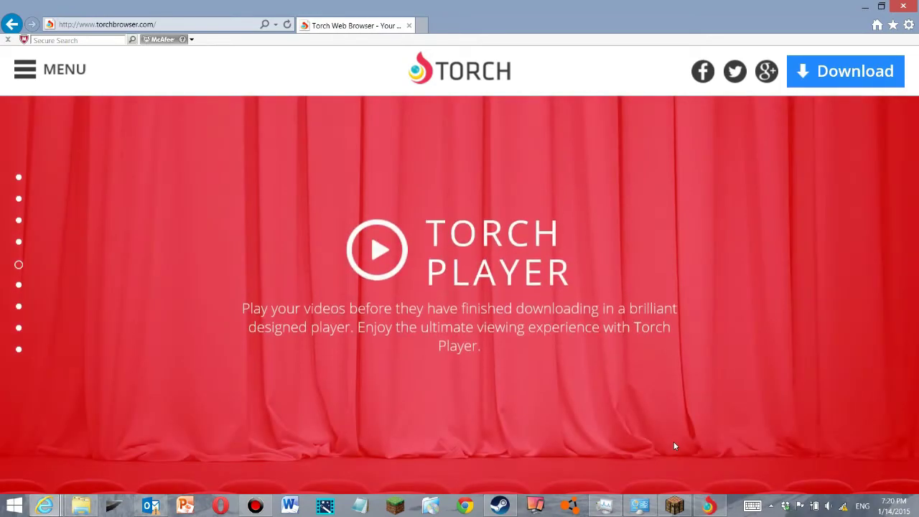
scroll(416, 263, down, 1)
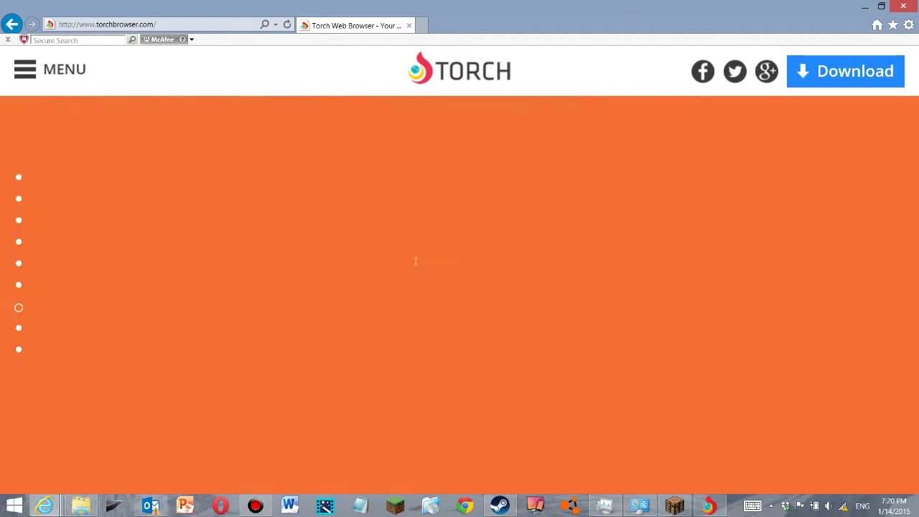
scroll(415, 261, down, 1)
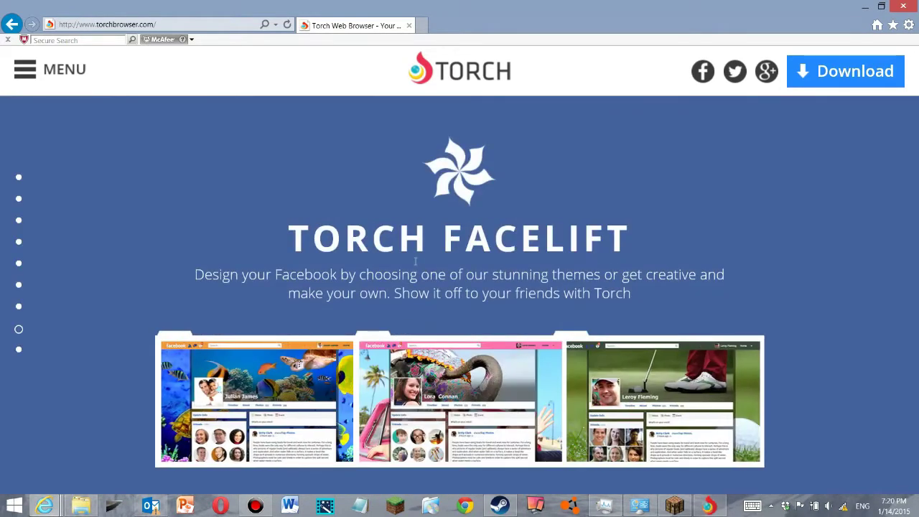
drag(508, 283, 645, 302)
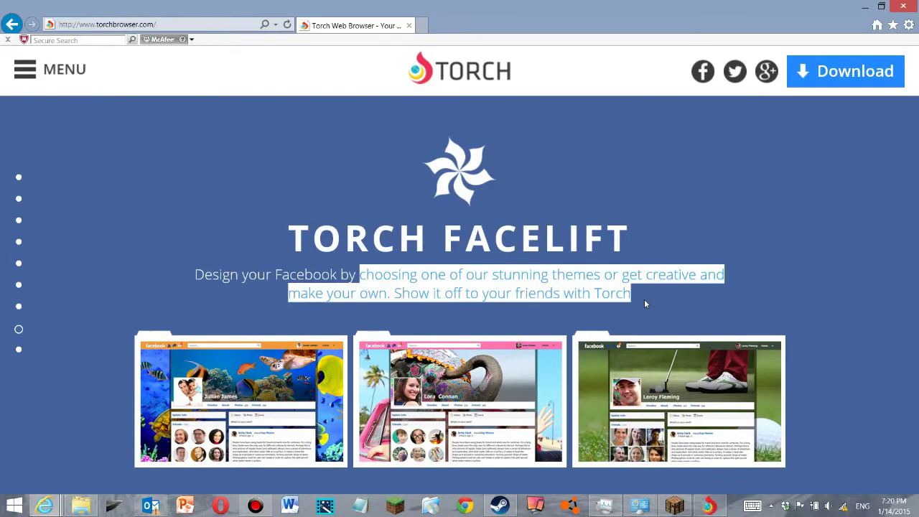
click(758, 302)
scroll(721, 328, down, 1)
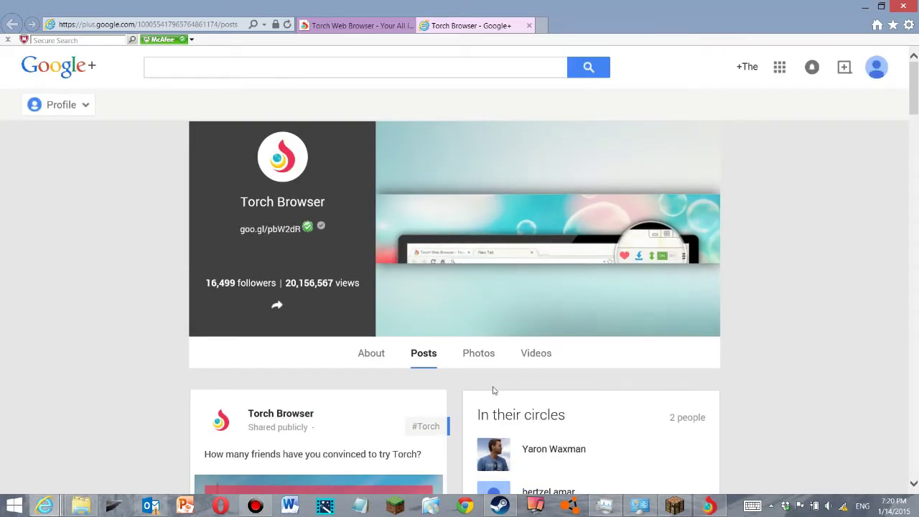
Follow the Torch Browser Google+ page and close the circles dropdown.
scroll(380, 406, down, 10)
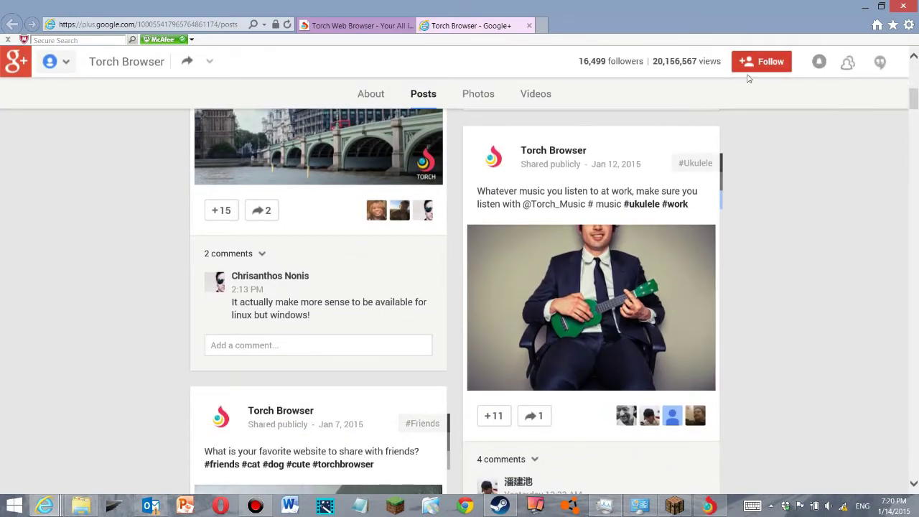
scroll(748, 78, up, 10)
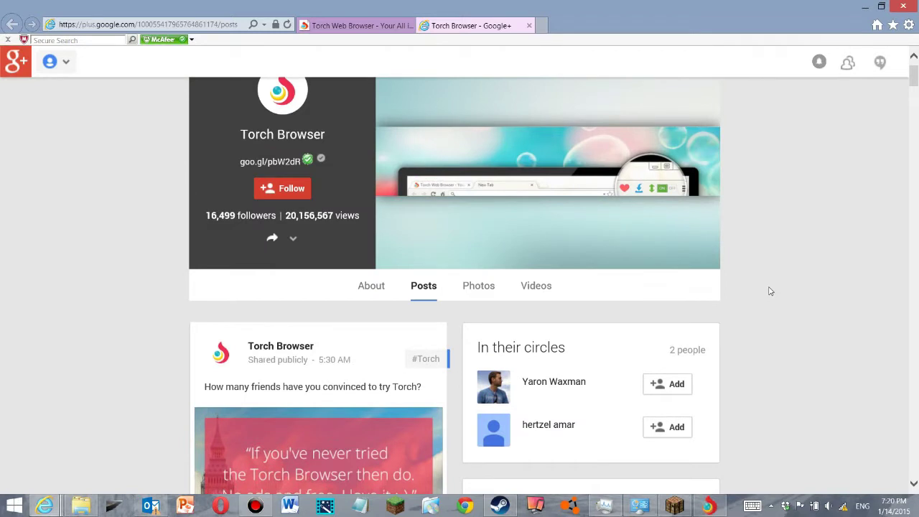
scroll(770, 290, up, 2)
scroll(730, 216, down, 3)
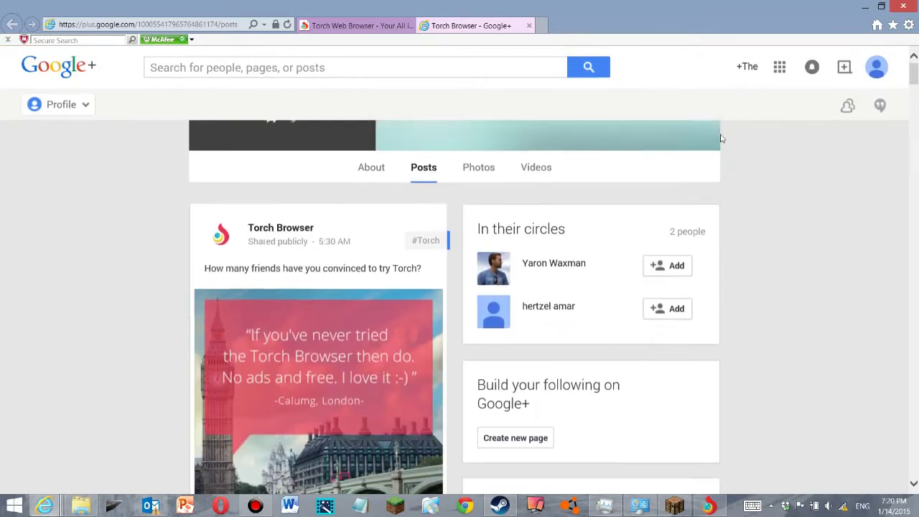
click(763, 62)
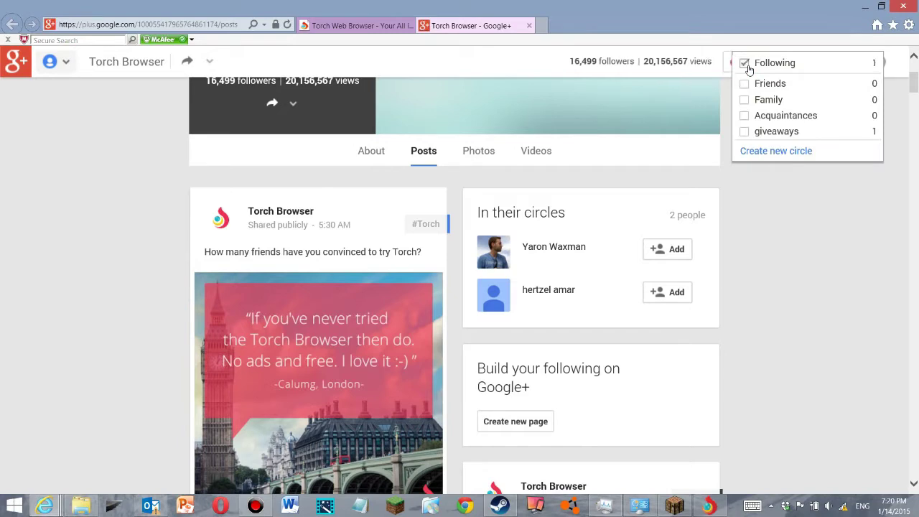
click(776, 310)
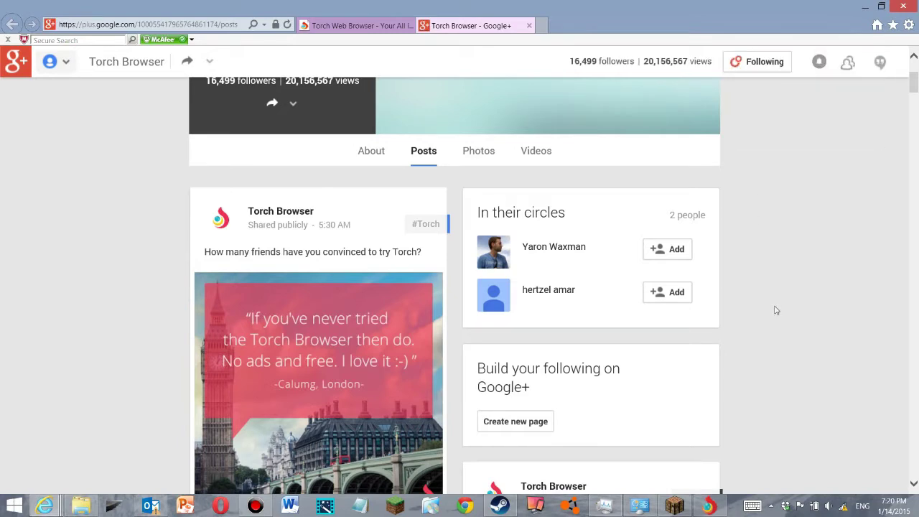
Check the installer's progress, minimize it, and start a new tab searching 'differences between torch and chrome'.
scroll(754, 418, up, 3)
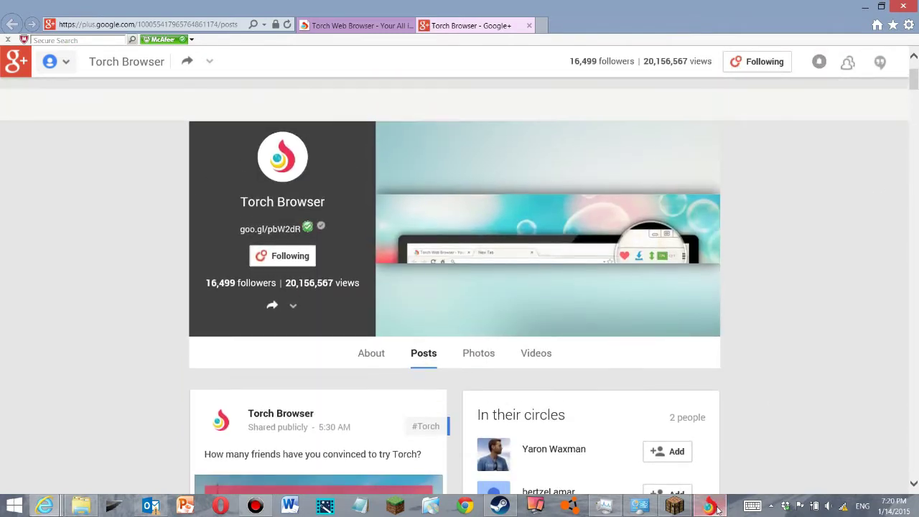
click(711, 506)
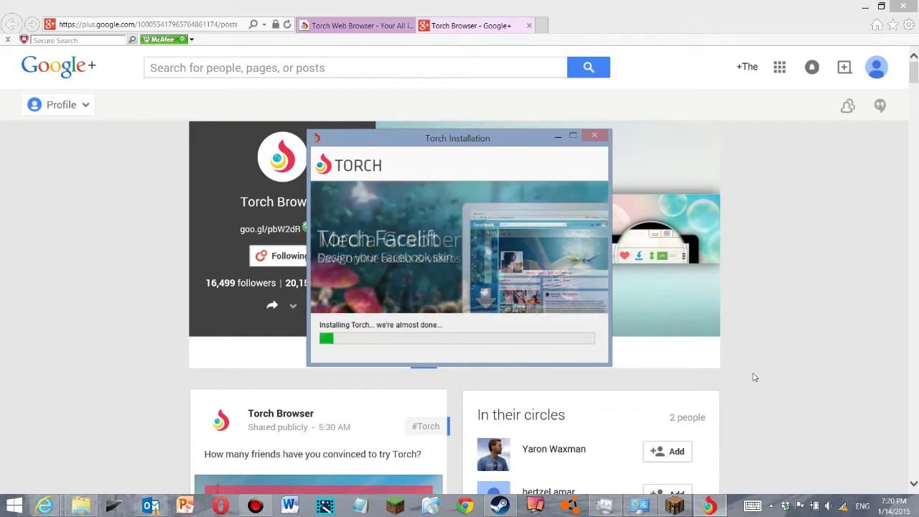
click(754, 378)
scroll(718, 269, down, 2)
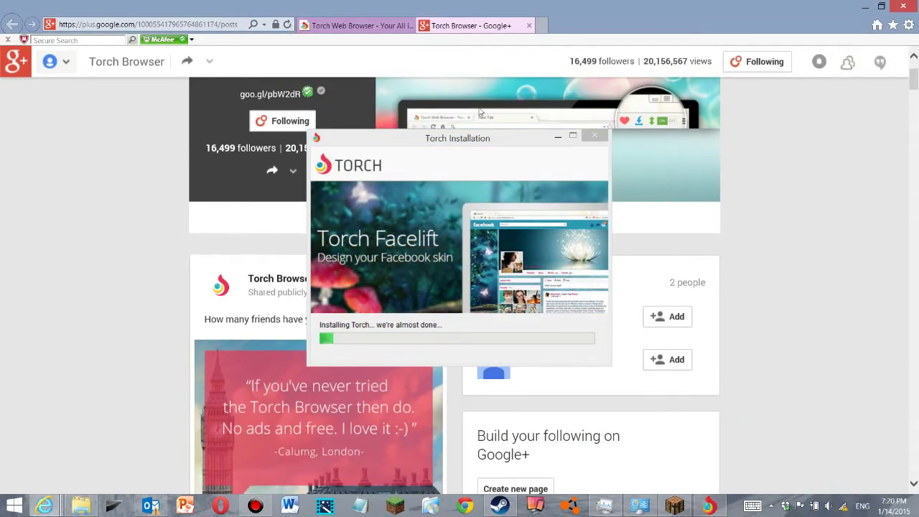
click(558, 138)
click(543, 26)
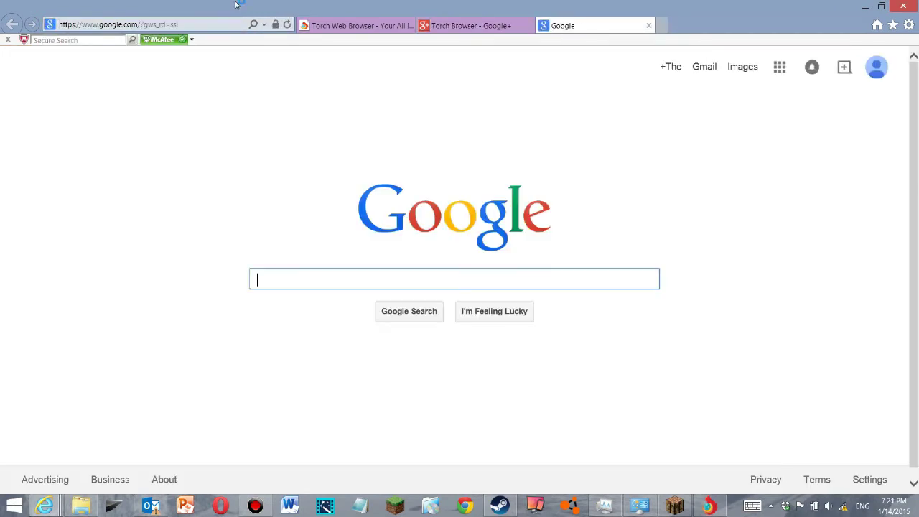
text(differences b)
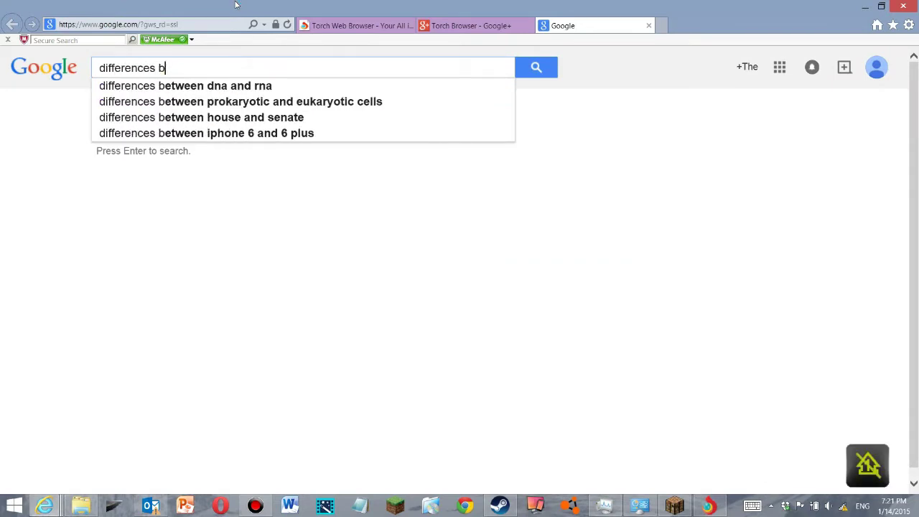
text(etween to)
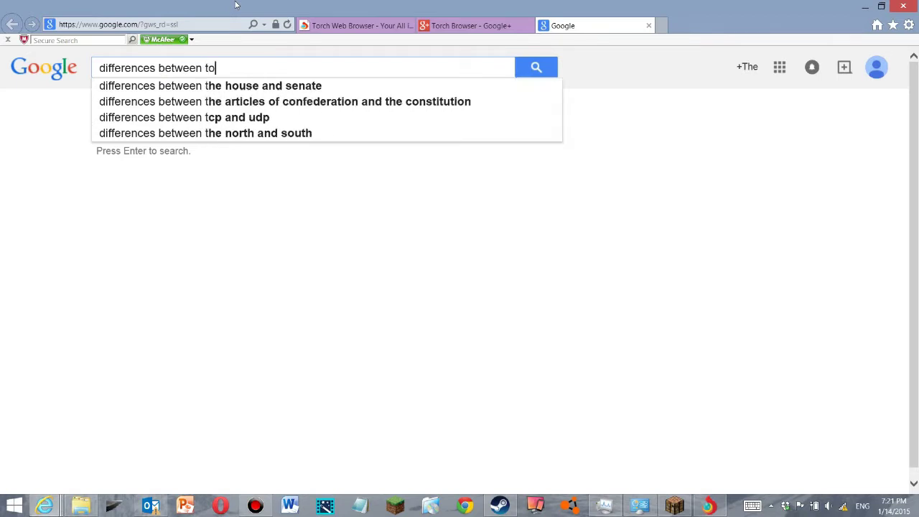
text(rch and chrome)
Search for 'differences between torch and chrome' and scroll through the results.
key(Return)
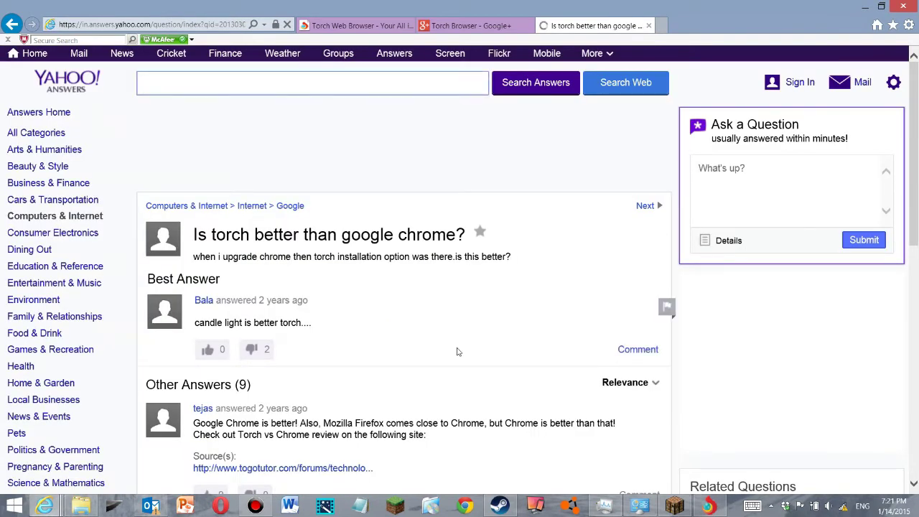
scroll(456, 352, down, 1)
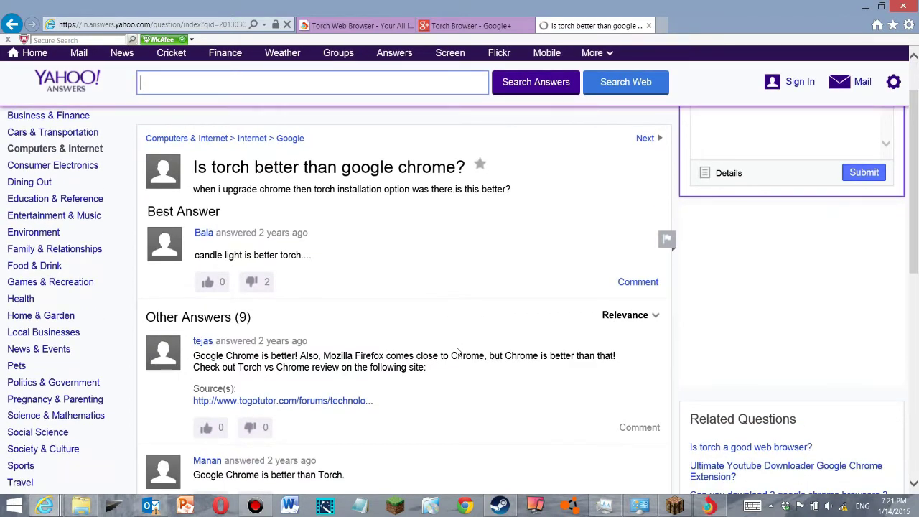
scroll(457, 352, down, 5)
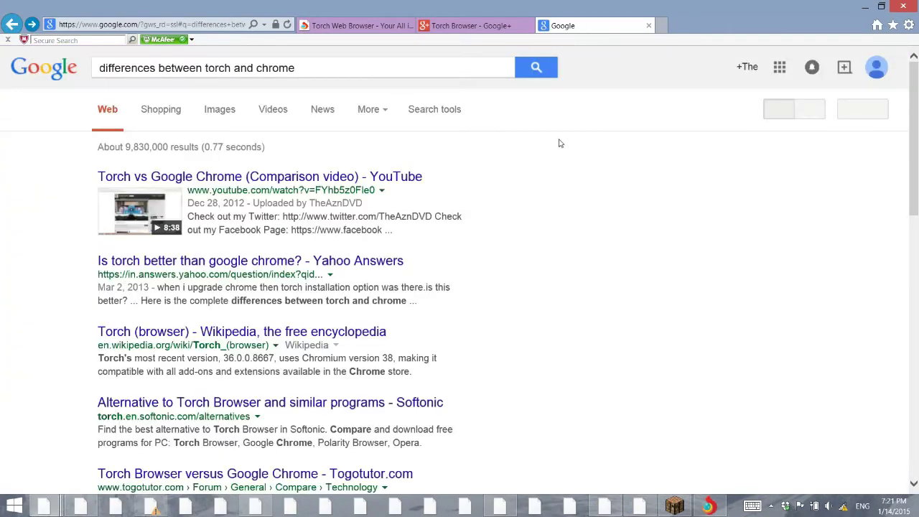
scroll(554, 141, down, 5)
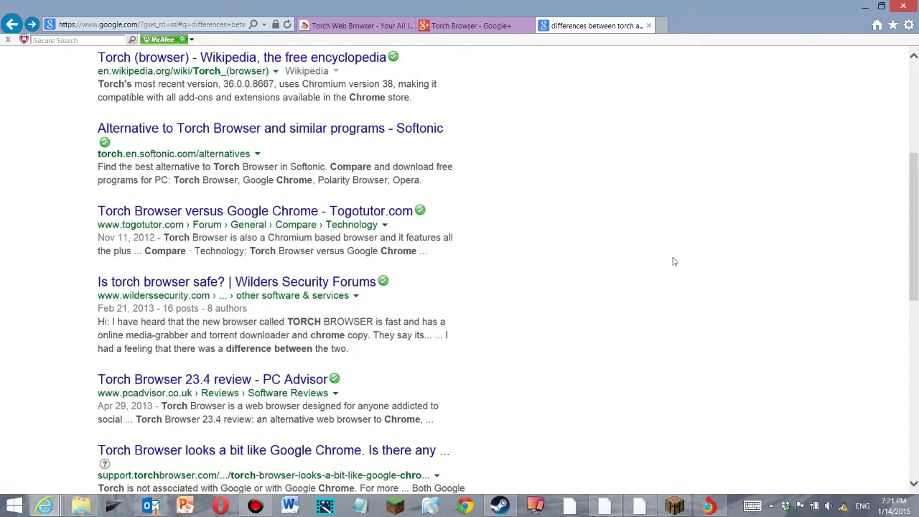
Check the installer's progress, hide it again, and select the current search query.
click(691, 445)
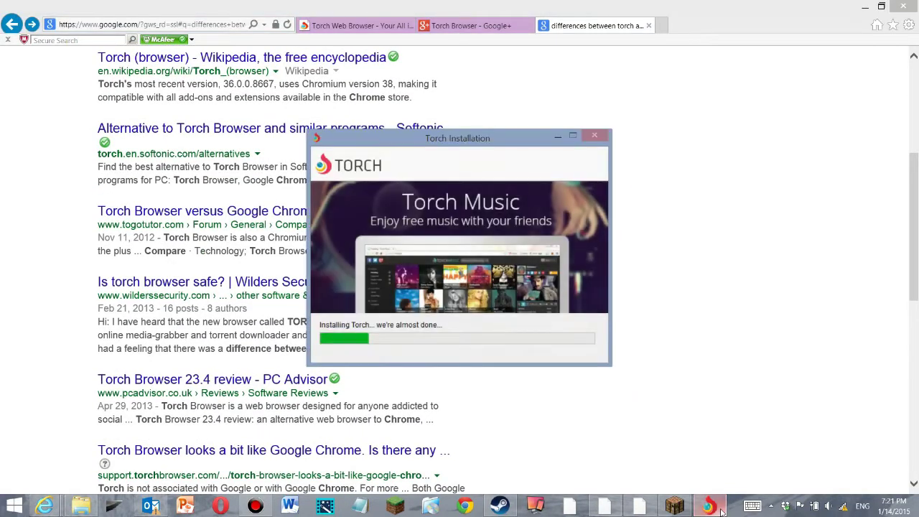
click(746, 390)
scroll(745, 390, down, 3)
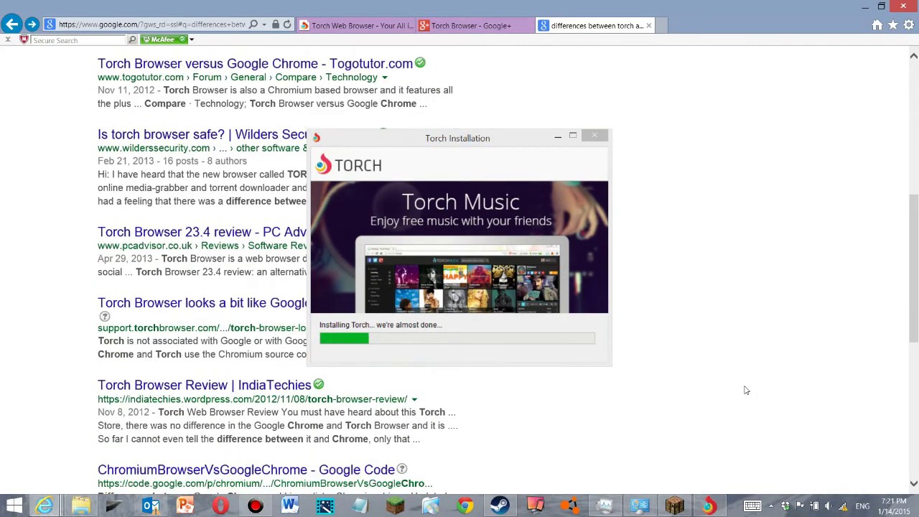
click(557, 136)
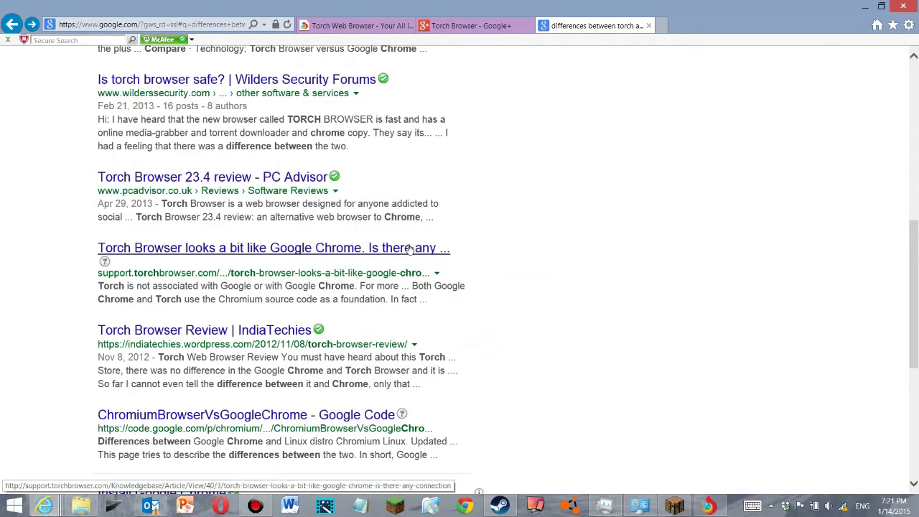
scroll(410, 247, up, 10)
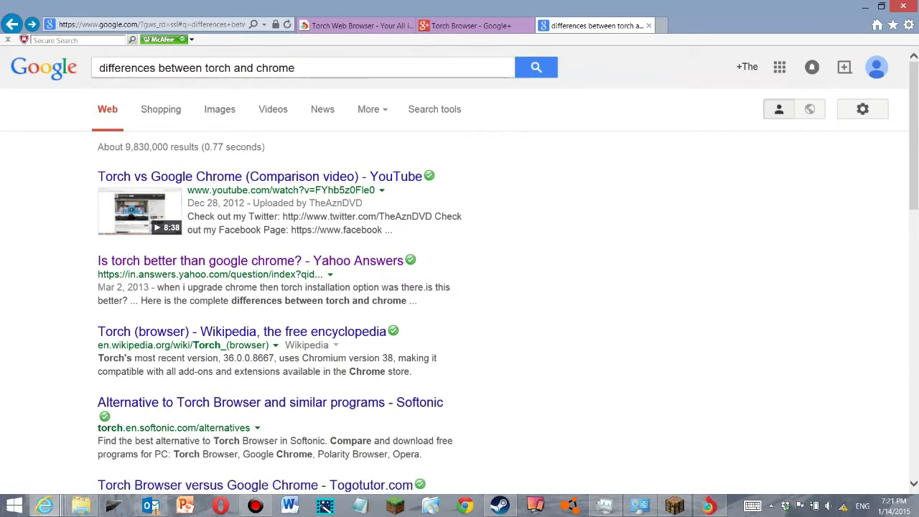
drag(294, 67, 99, 68)
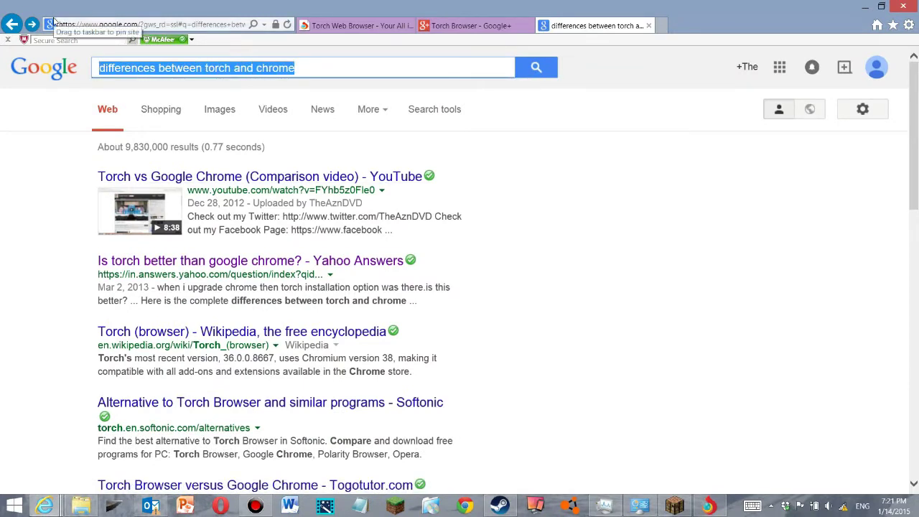
text(green screen)
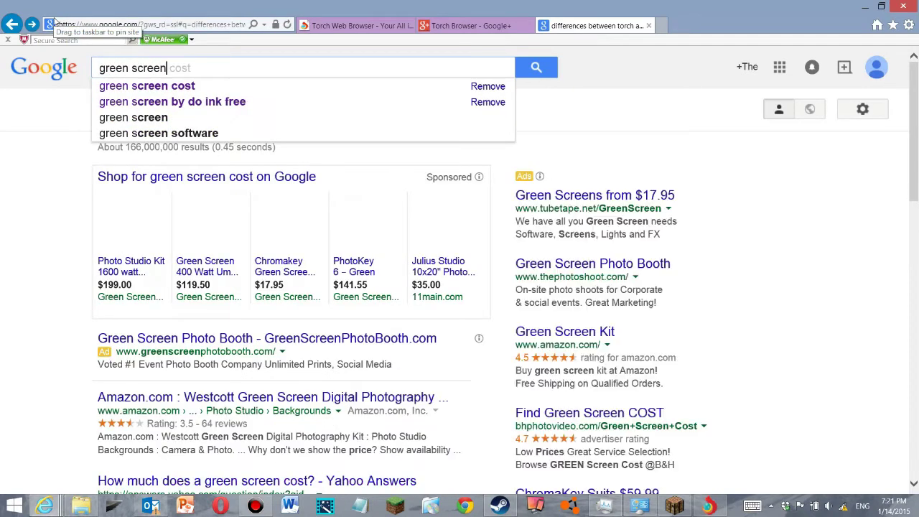
key(Return)
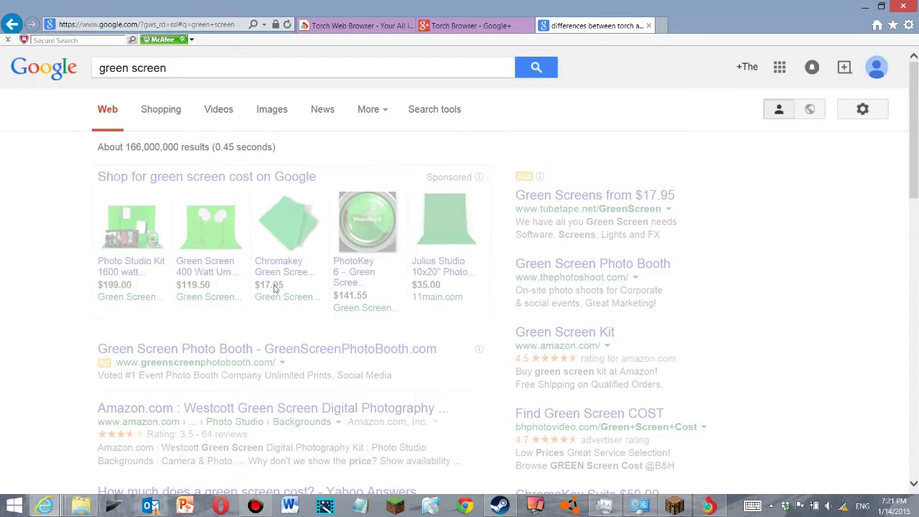
scroll(619, 280, down, 3)
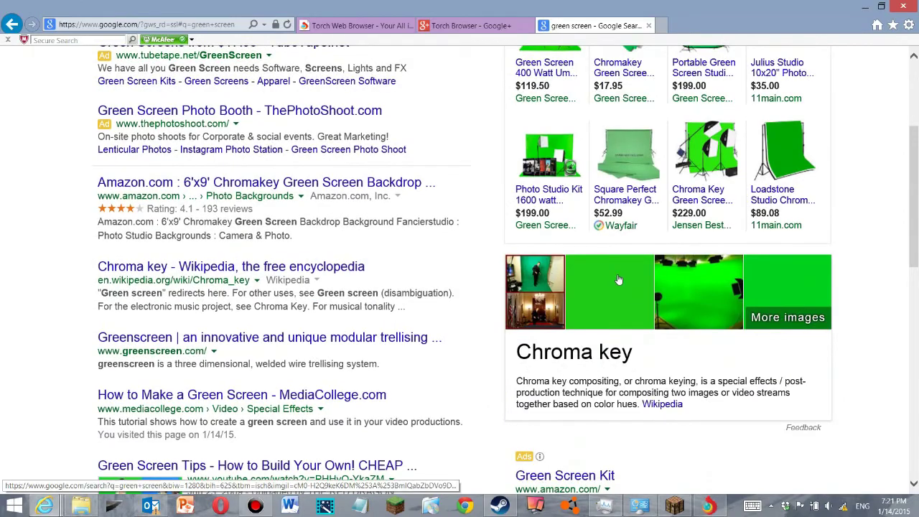
scroll(619, 279, down, 8)
scroll(619, 279, up, 10)
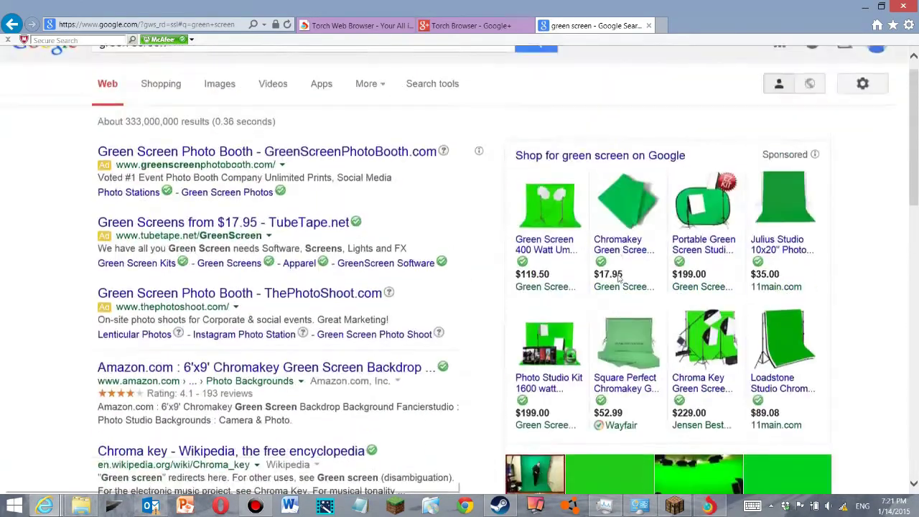
scroll(619, 279, up, 1)
scroll(406, 251, down, 10)
scroll(395, 227, down, 3)
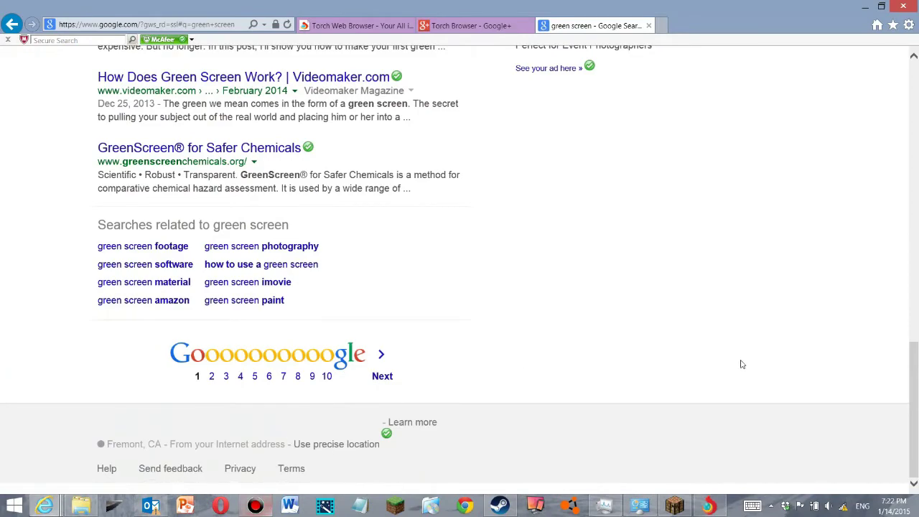
scroll(675, 348, up, 10)
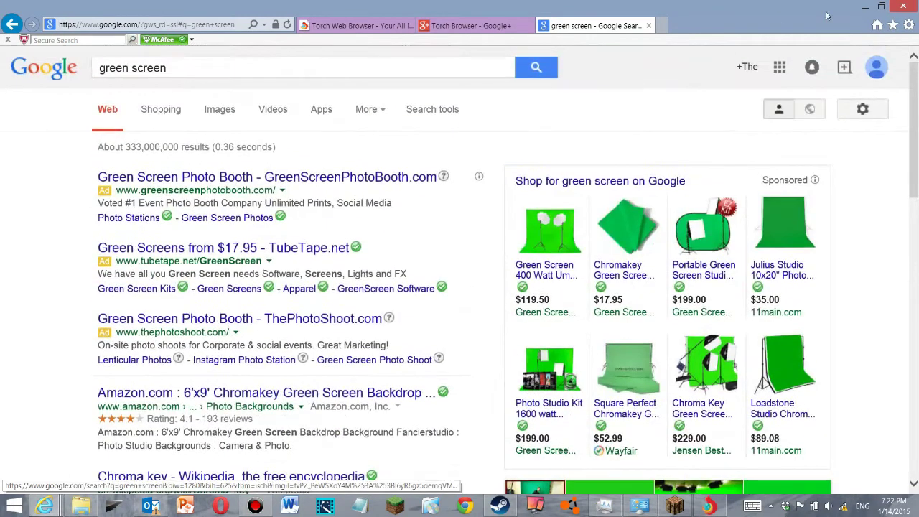
click(707, 507)
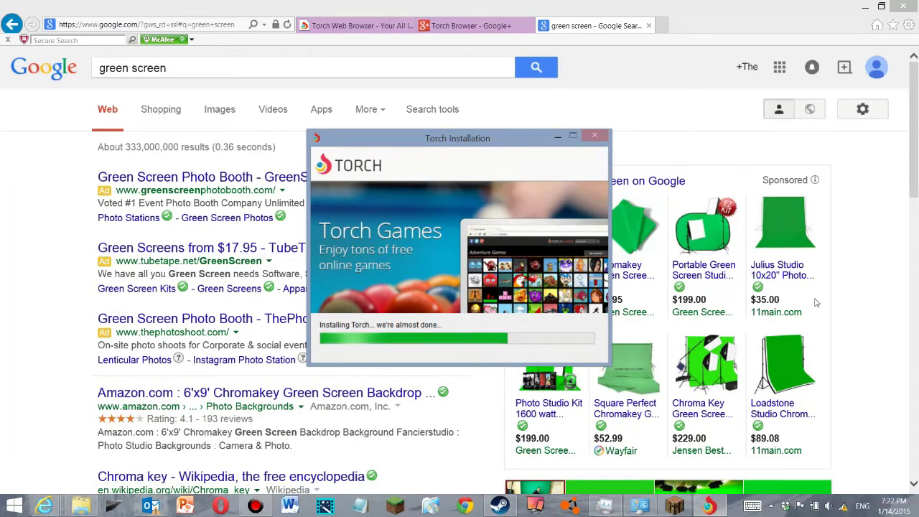
click(848, 381)
scroll(826, 359, down, 3)
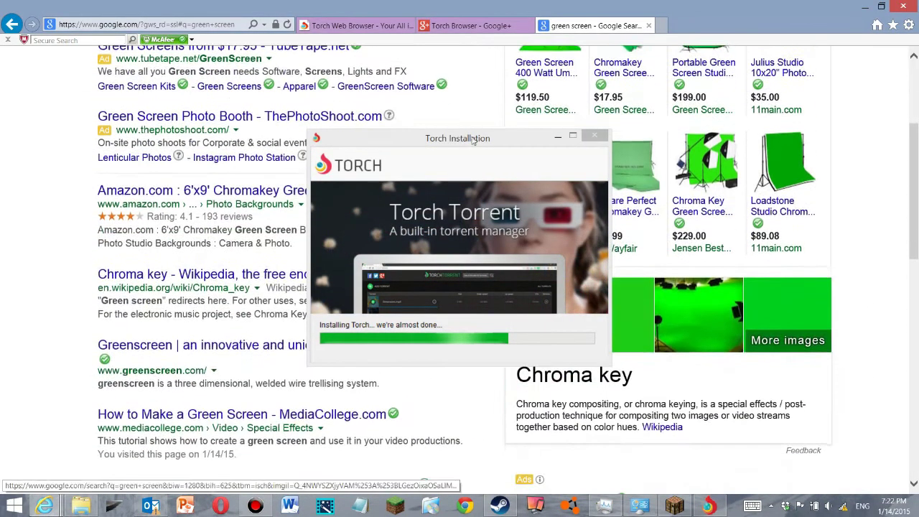
click(558, 136)
scroll(434, 143, up, 3)
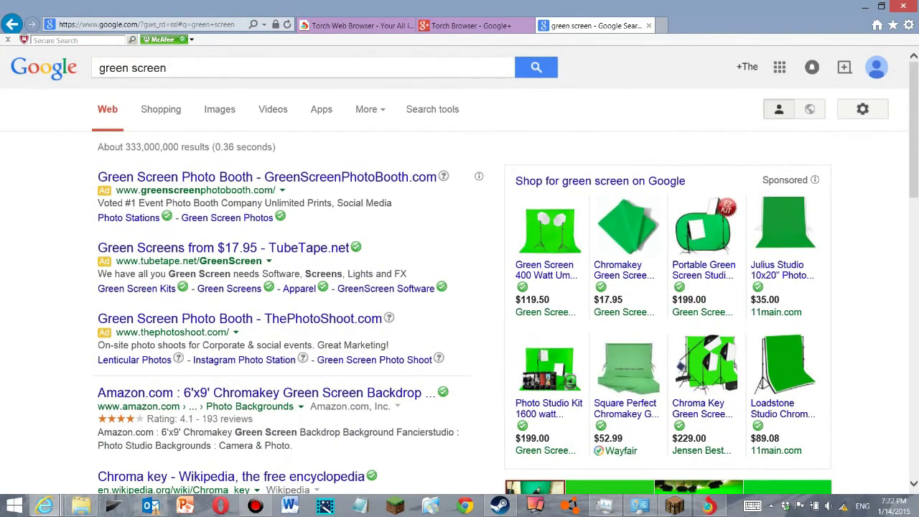
triple_click(133, 68)
Turn off 'Open videos and documents with Torch', finish the install, and move Torch to the taskbar's start.
key(BackSpace)
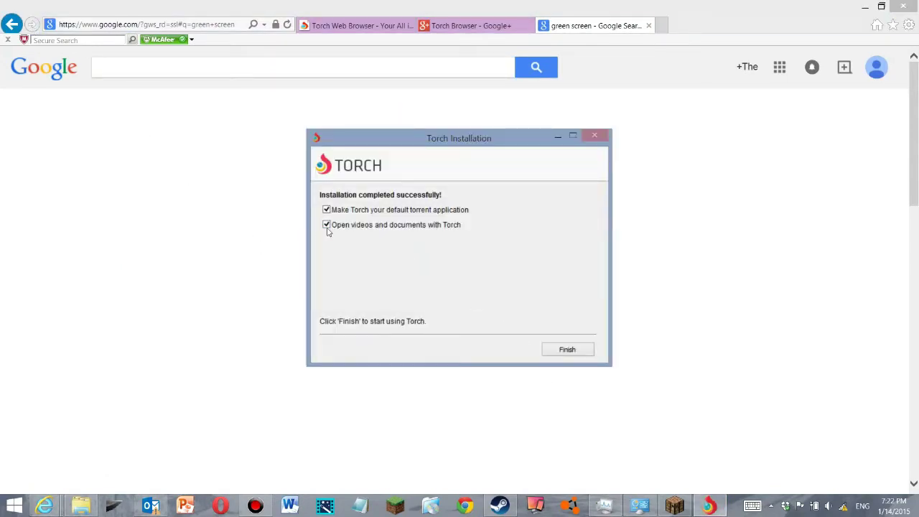
click(326, 225)
click(566, 354)
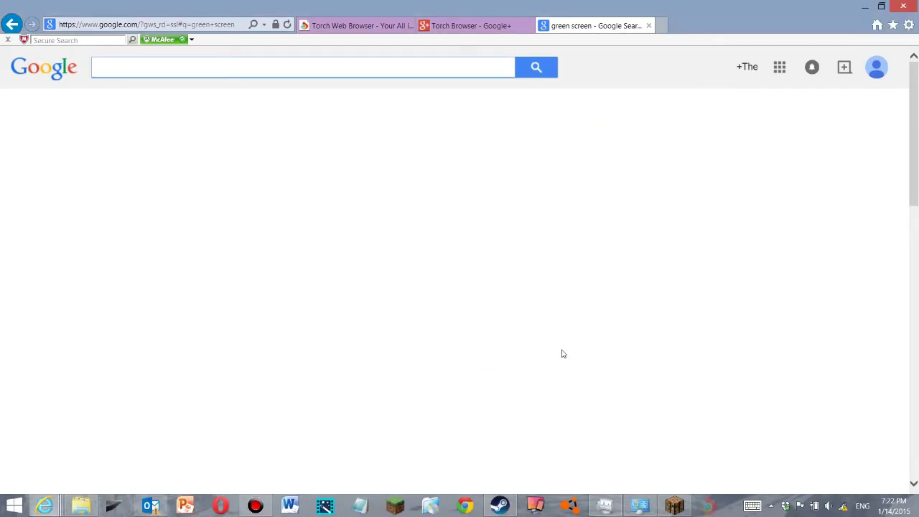
drag(724, 507, 61, 488)
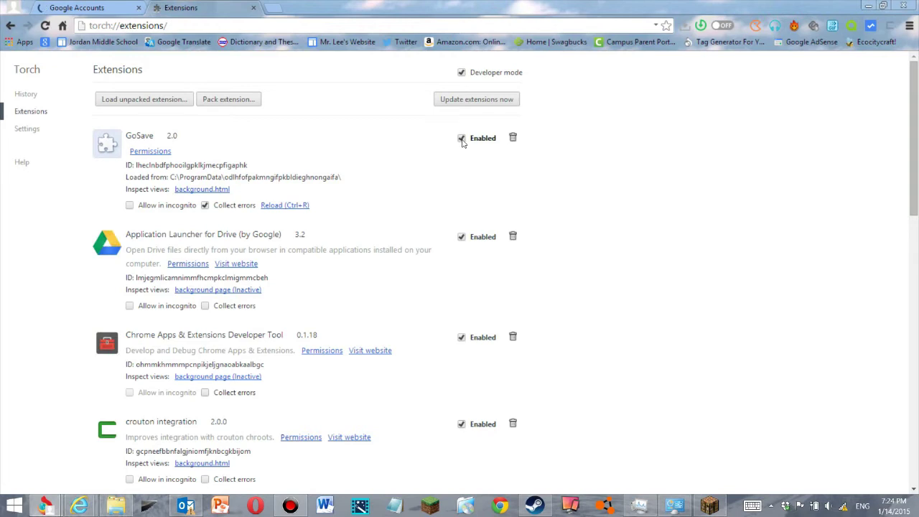
Remove the GoSave extension from Torch's Extensions page.
click(513, 137)
click(474, 132)
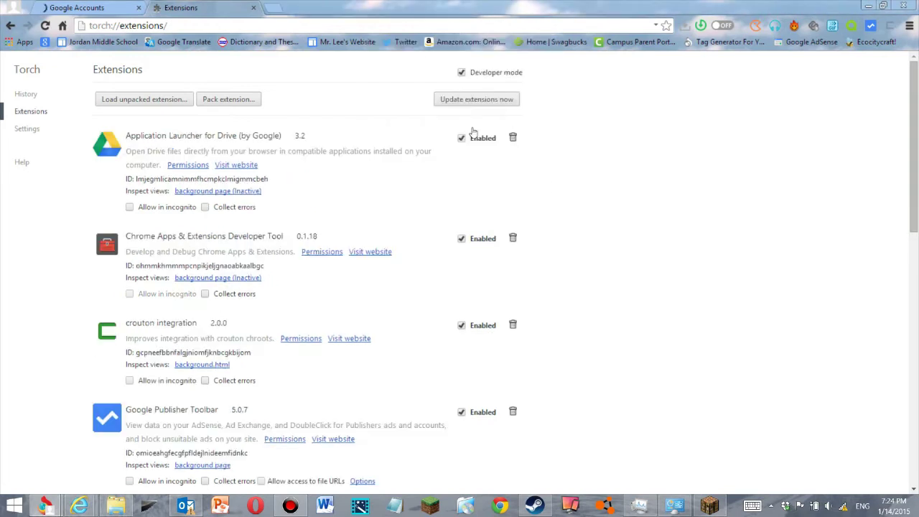
click(467, 98)
scroll(610, 235, down, 12)
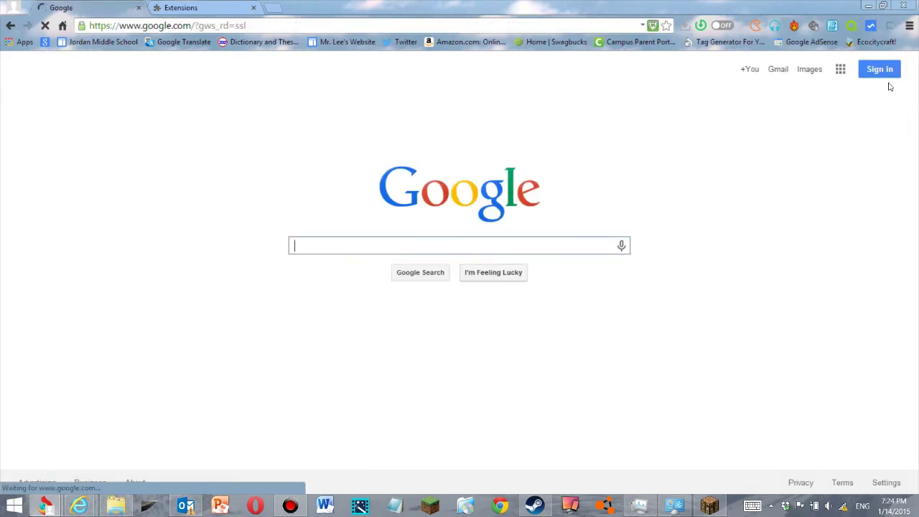
Sign in to a Google account on the Google homepage, then minimize the open windows.
click(880, 70)
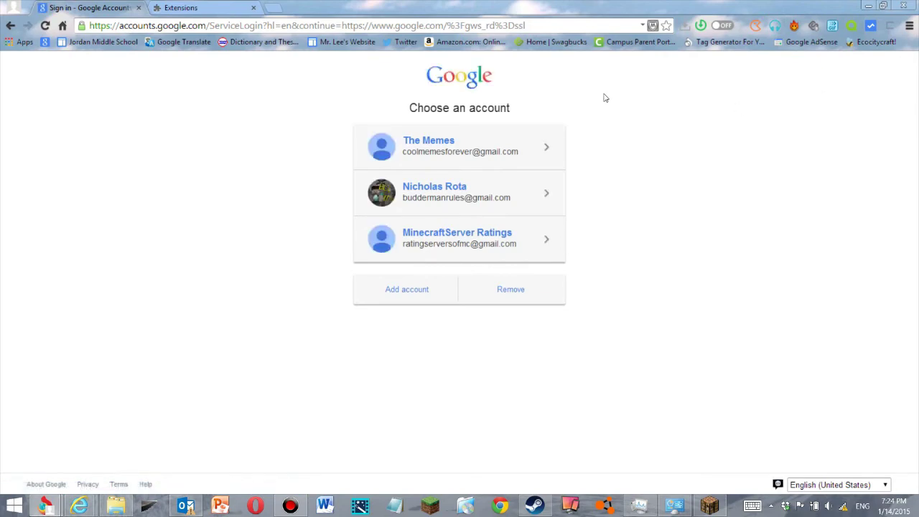
click(868, 5)
click(867, 5)
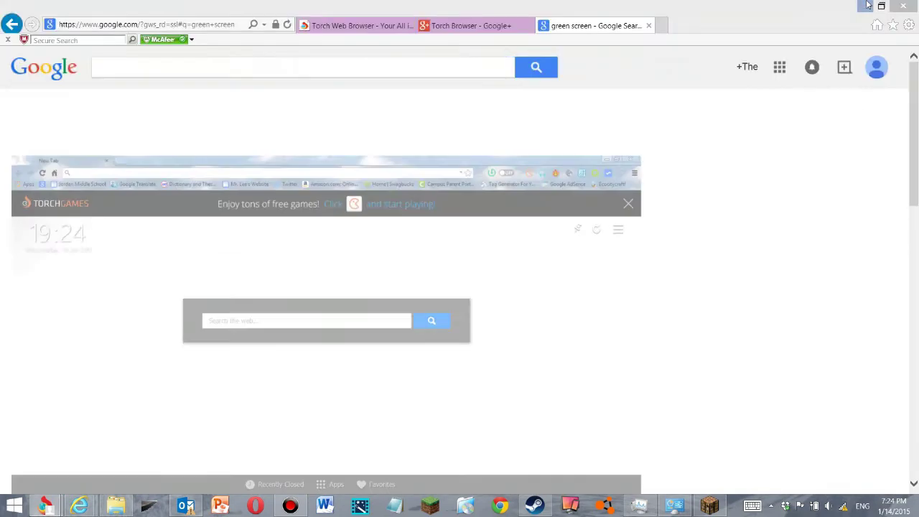
click(866, 5)
click(186, 7)
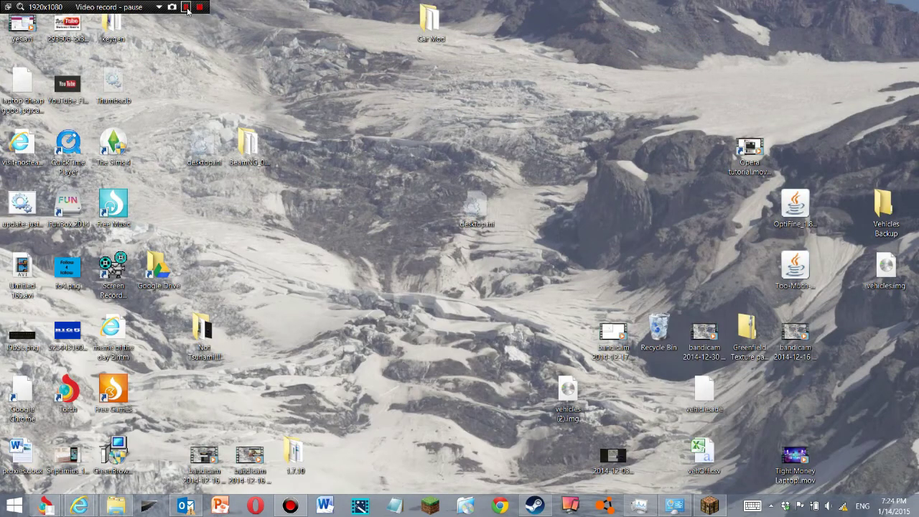
click(186, 7)
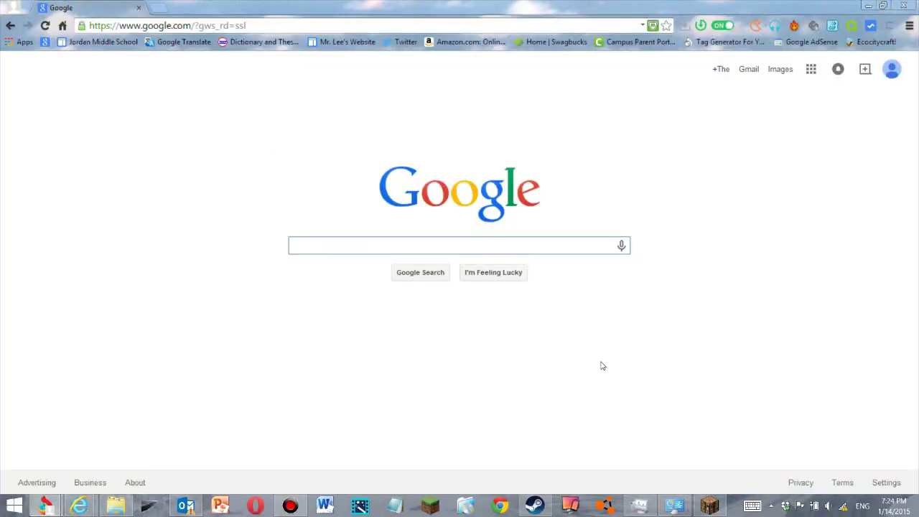
Open Torch's main menu and go to Tools to reach the Extensions page.
click(908, 29)
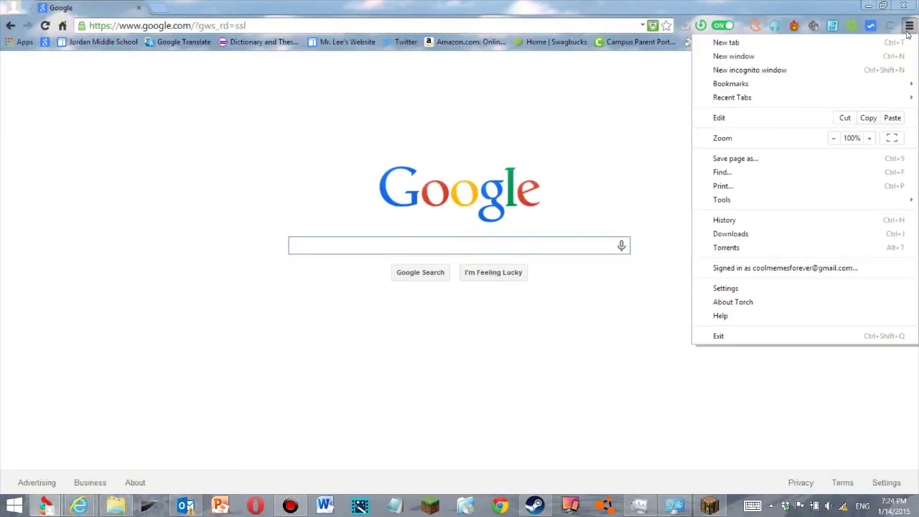
click(424, 107)
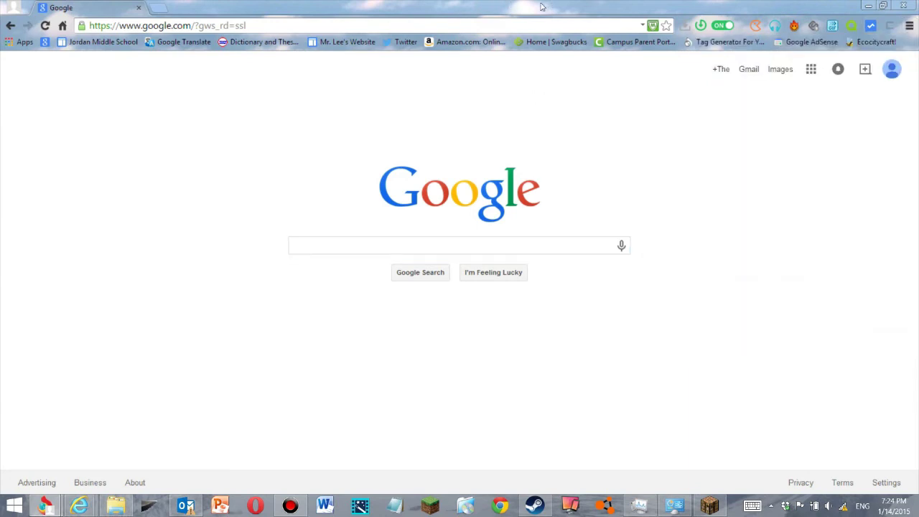
click(908, 26)
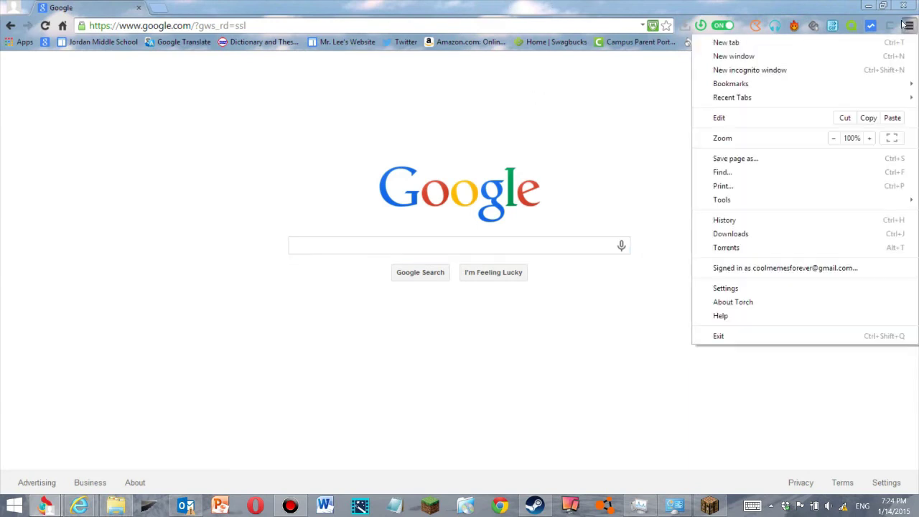
click(596, 93)
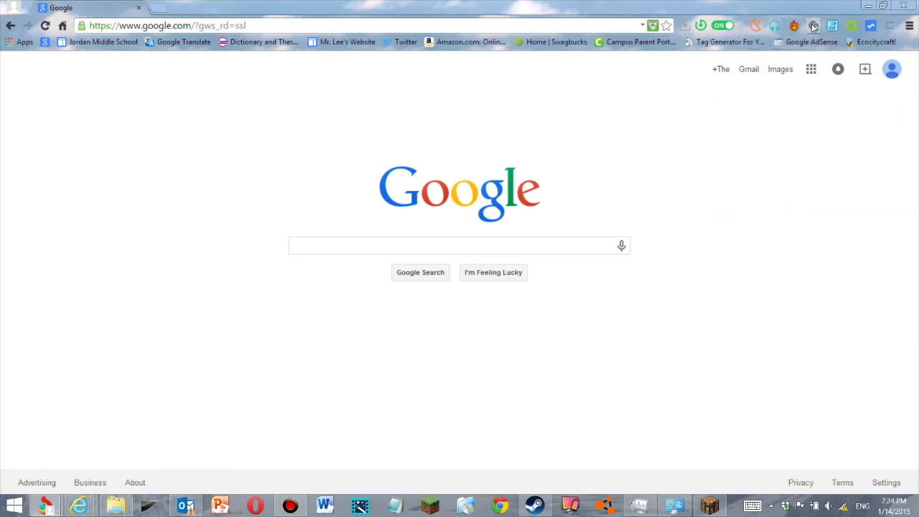
click(909, 26)
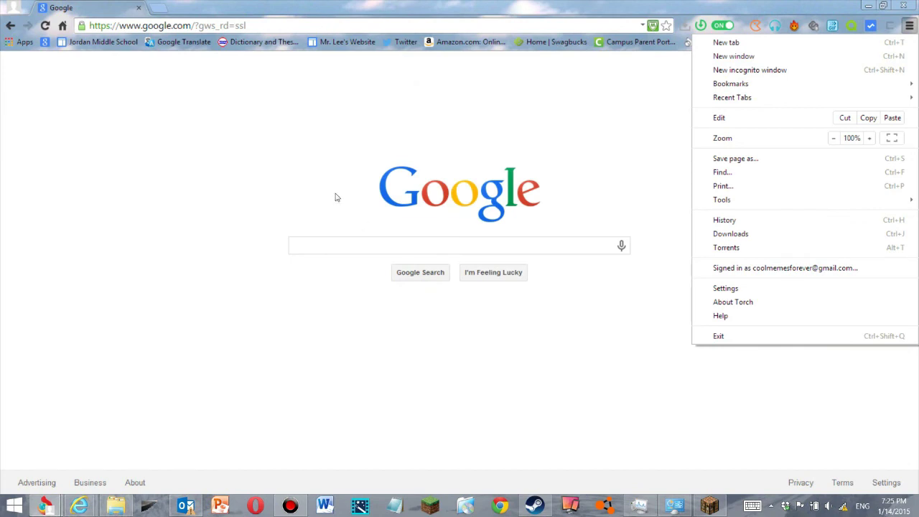
click(338, 248)
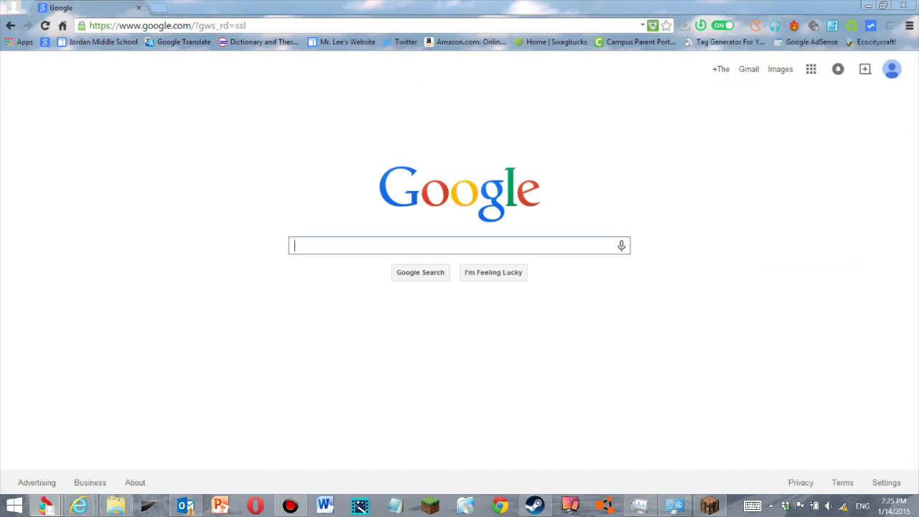
click(909, 26)
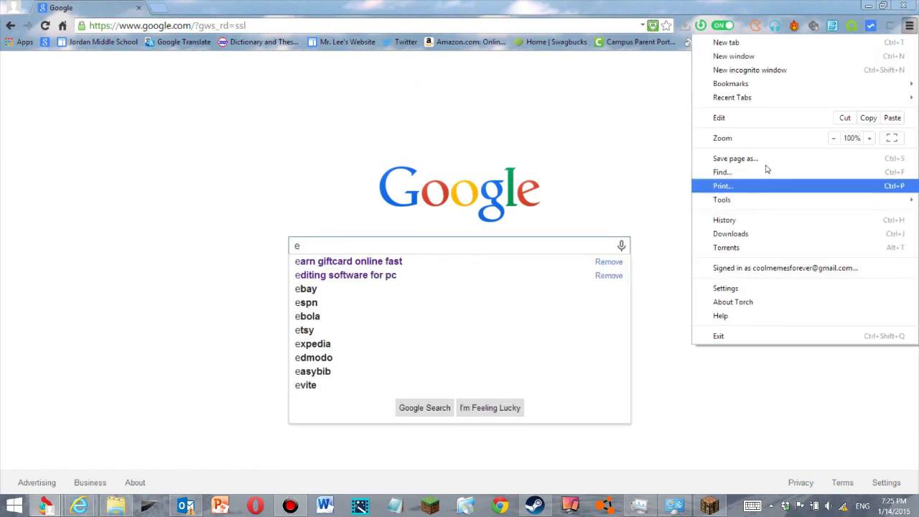
mouse_move(725, 199)
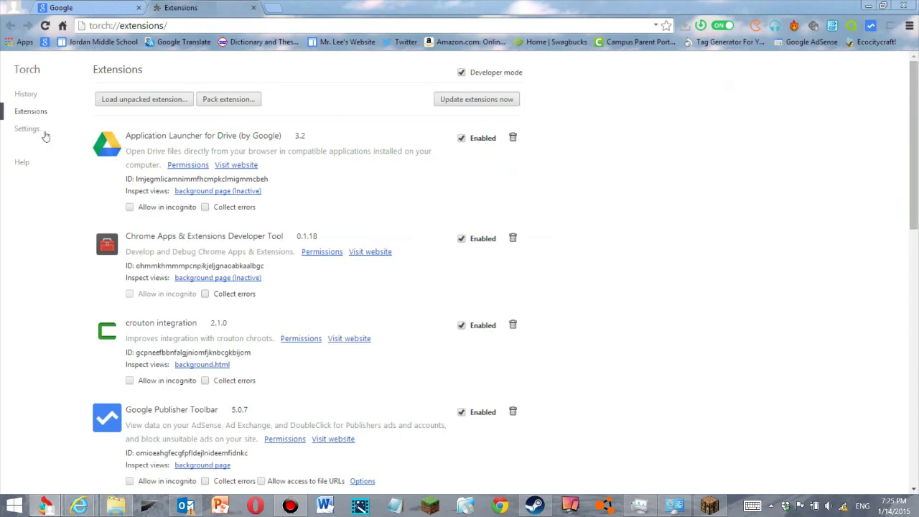
Reach the Chrome Web Store Extensions category, then minimize Torch Browser to show the desktop.
scroll(462, 376, down, 10)
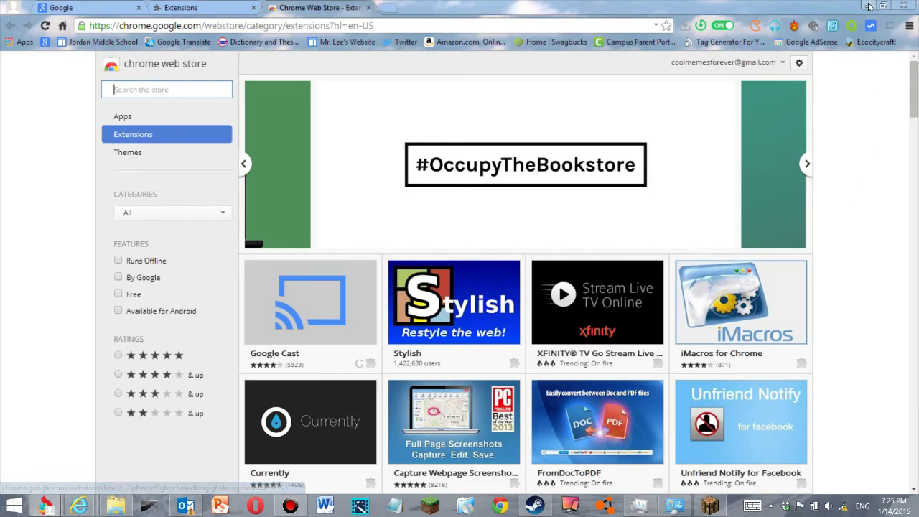
click(869, 6)
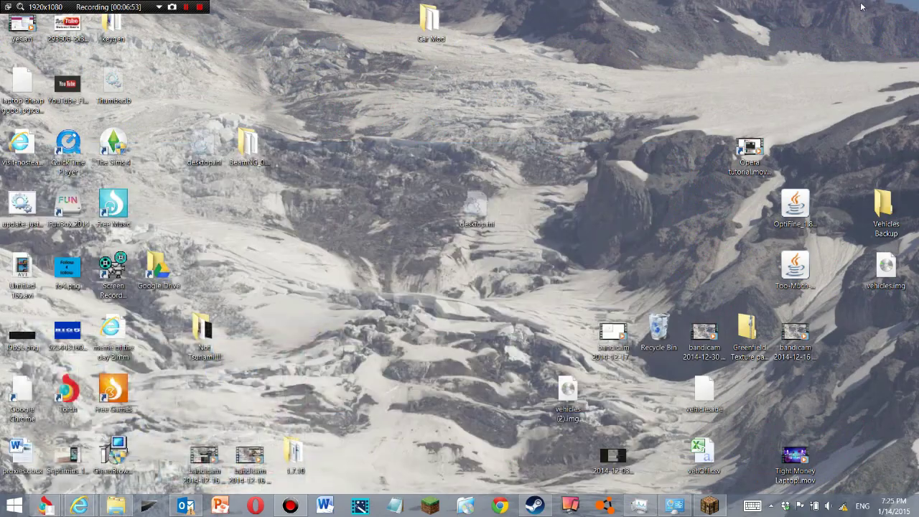